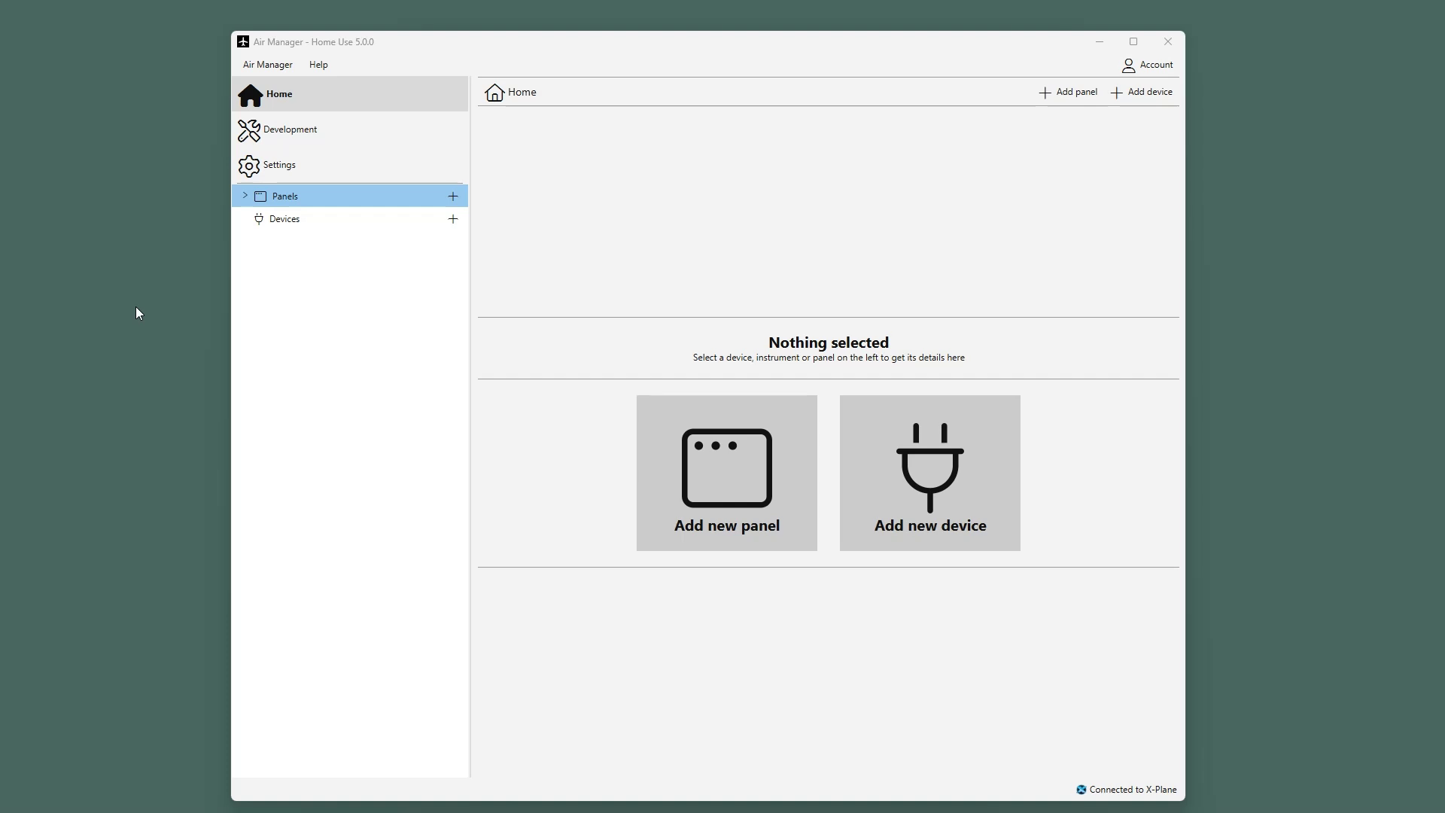
- Expand the panel list and view the Demo panel's six-instrument layout on Monitor 2
click(245, 196)
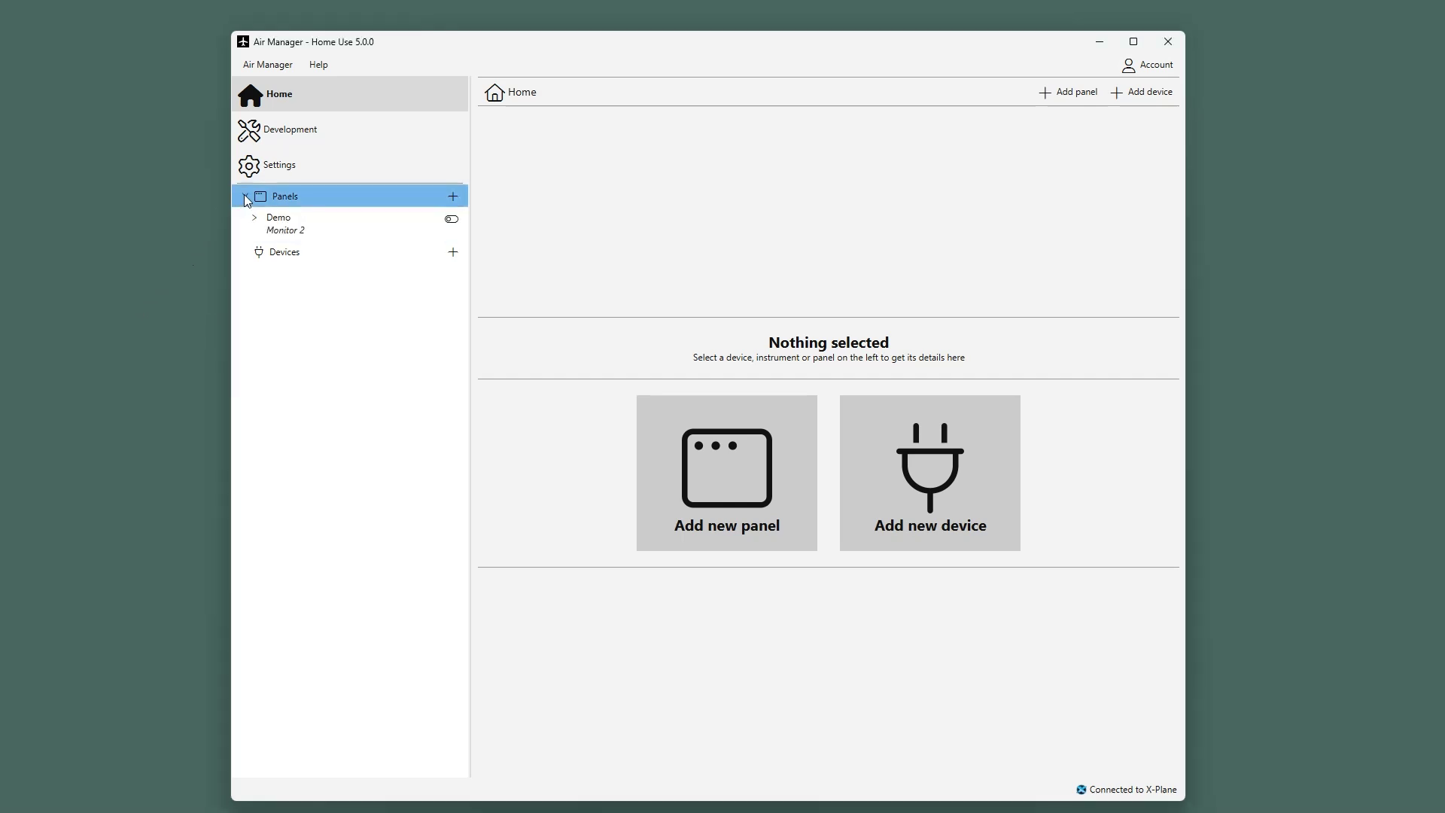
click(344, 225)
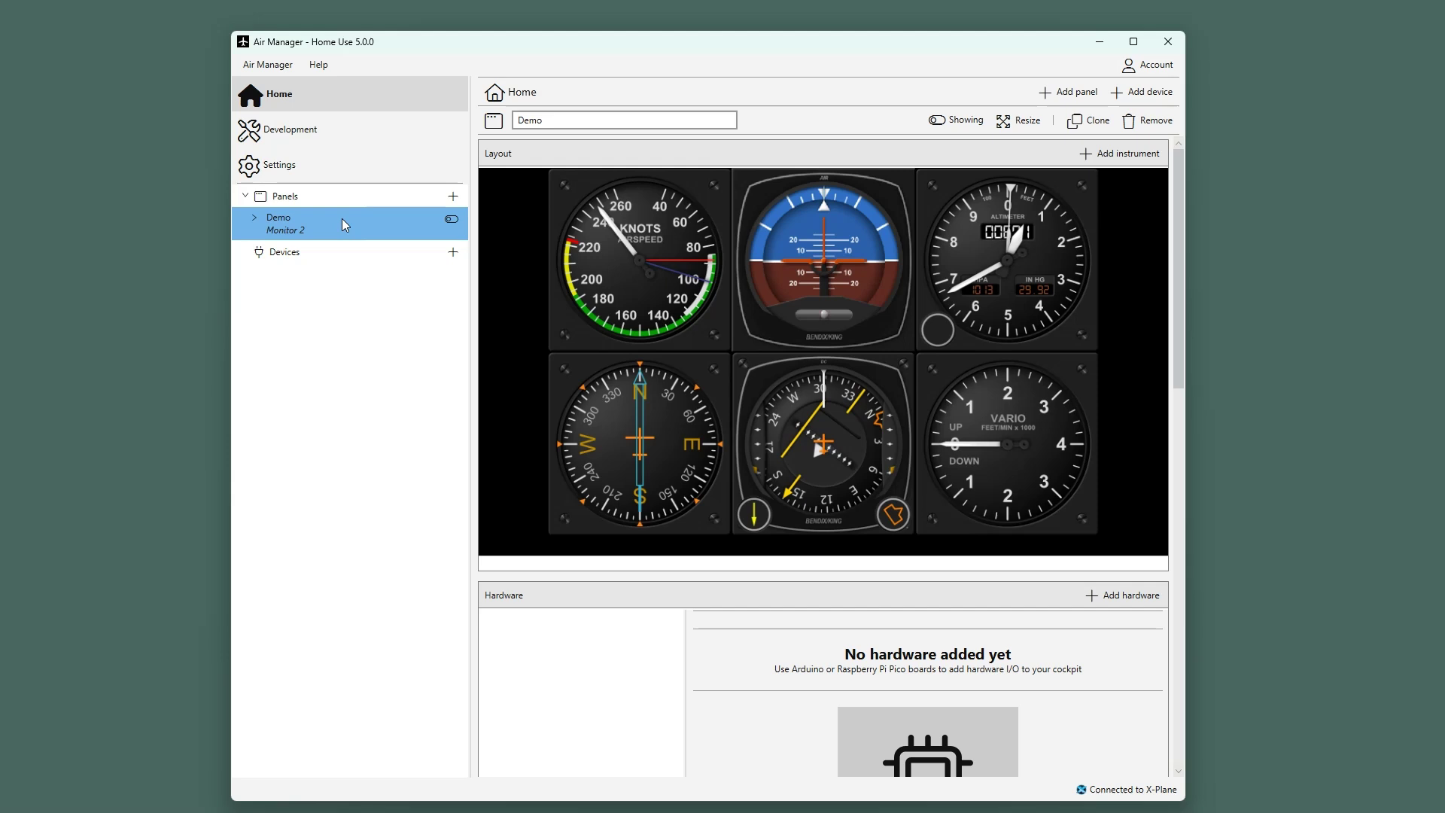
click(151, 429)
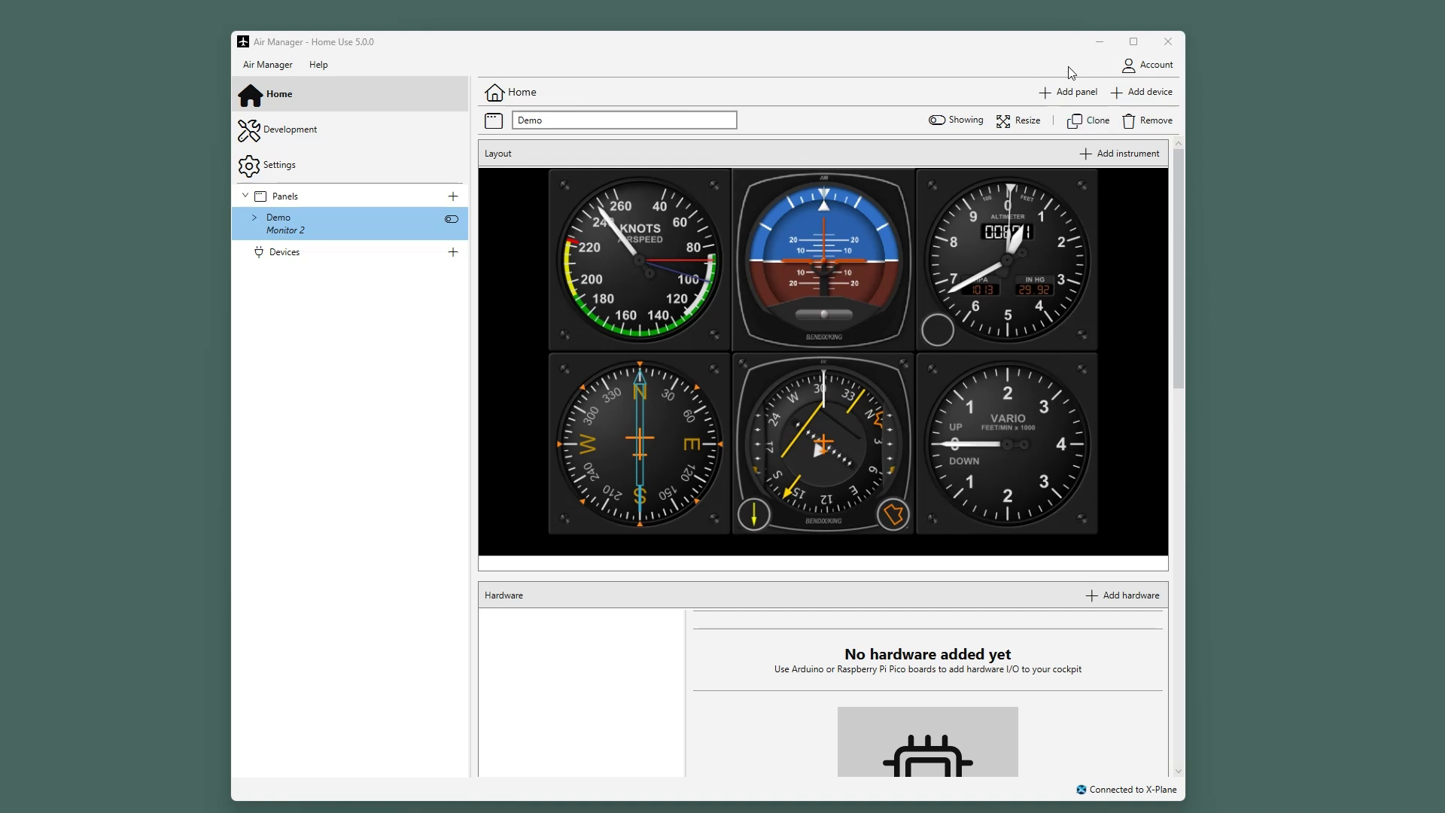
- Start adding a panel, filter the catalogue to Cessna 172 and select the Cessna 172 panel
click(454, 198)
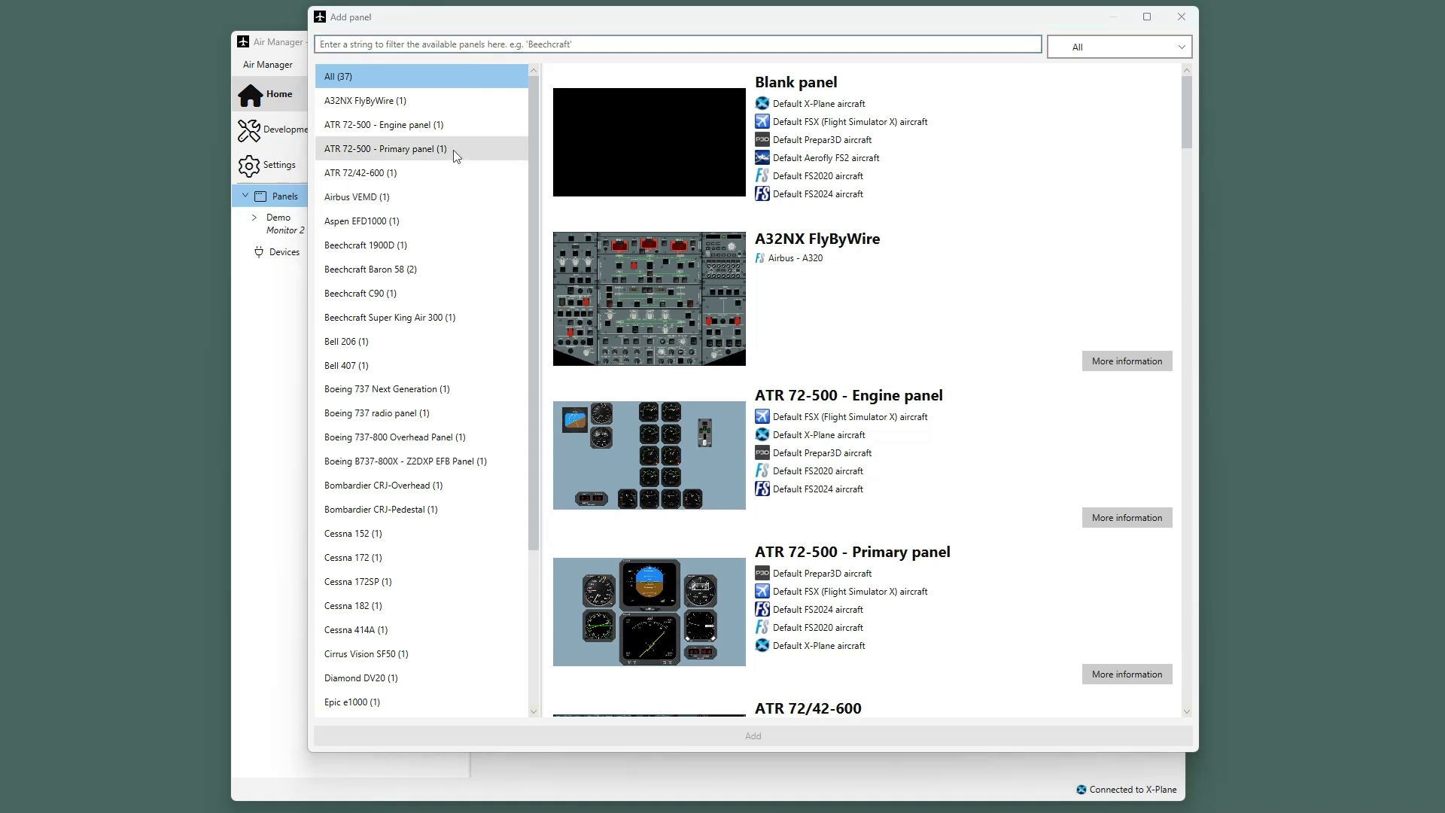
drag(531, 138, 526, 219)
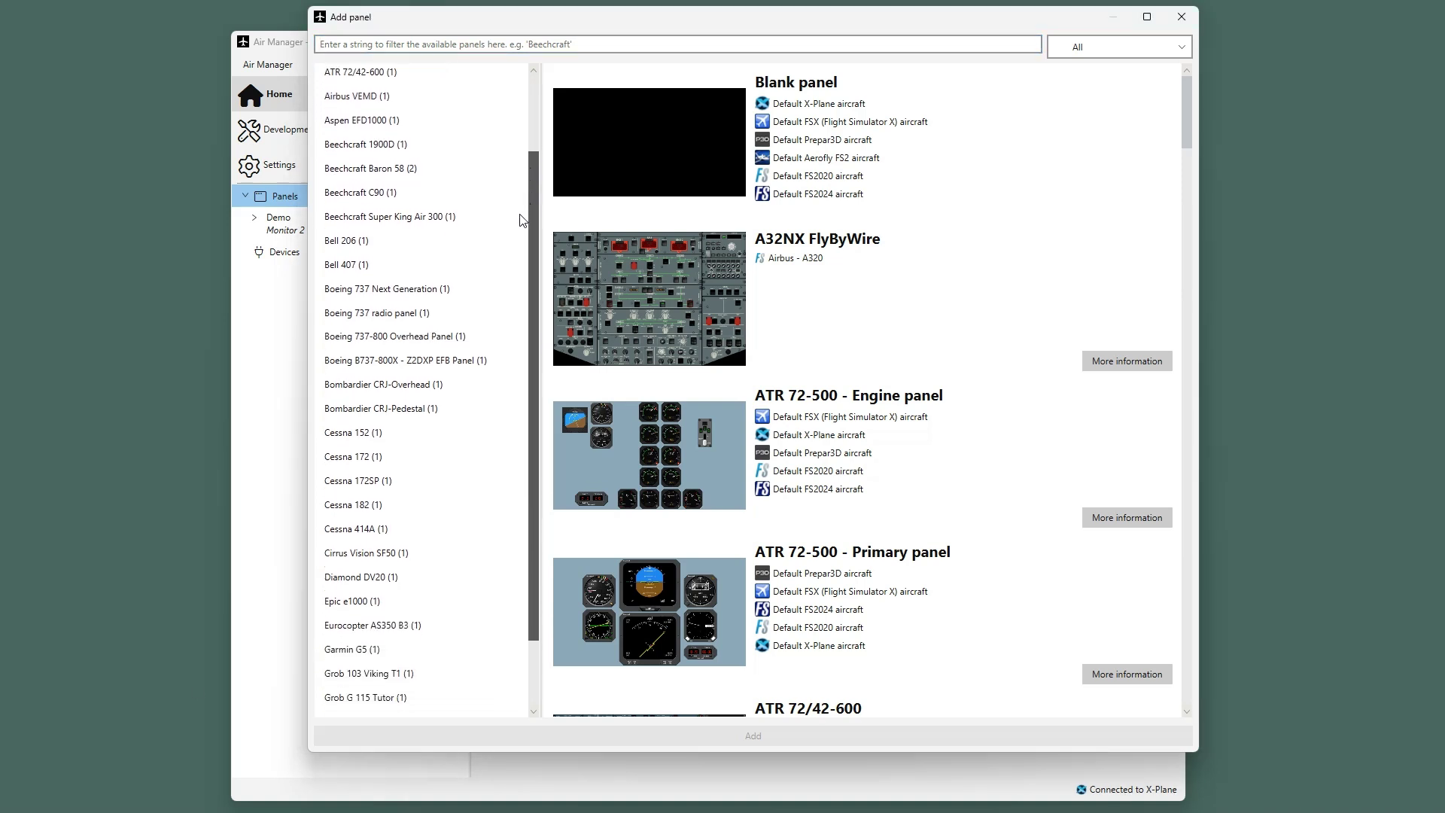
click(415, 462)
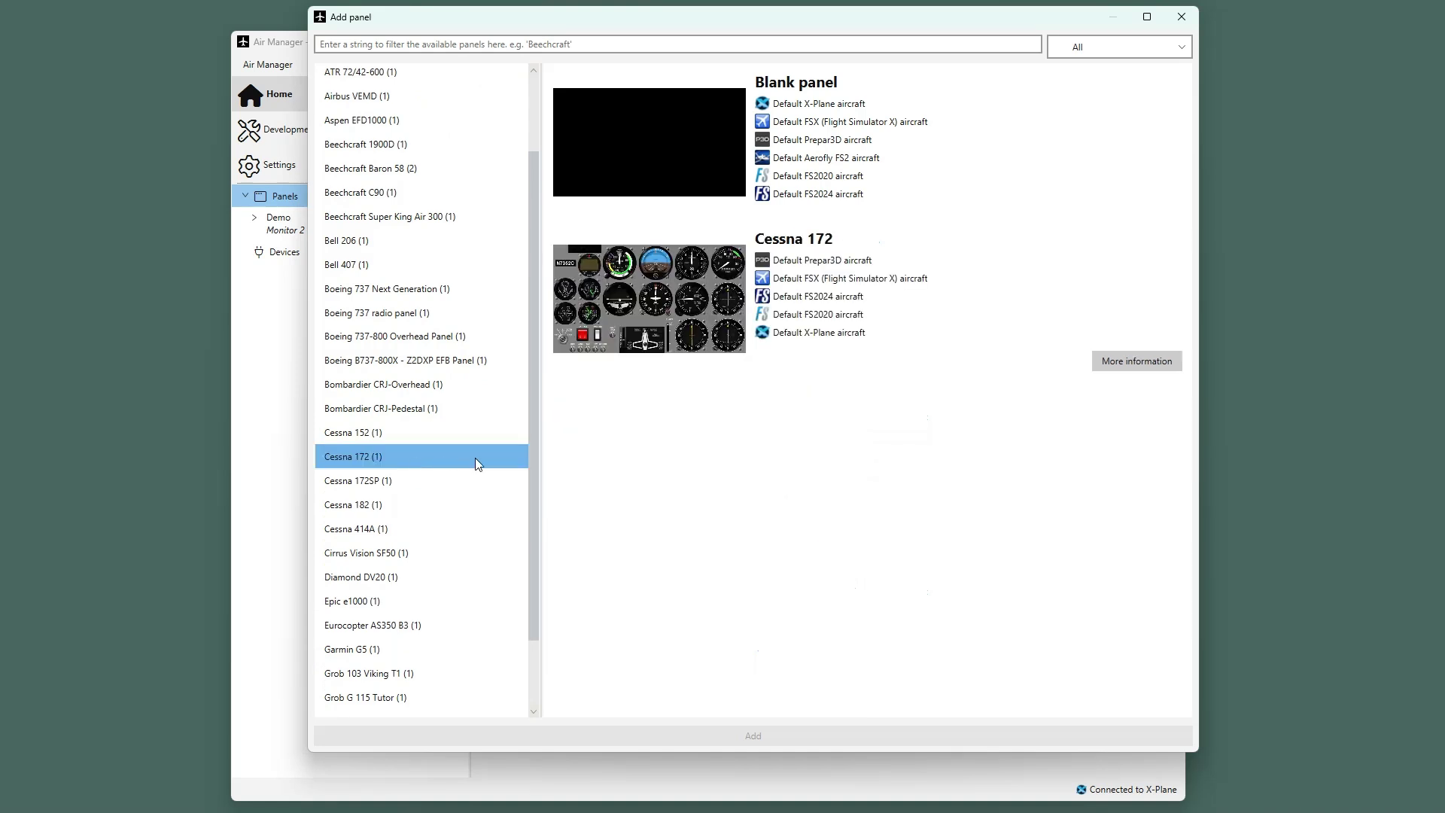
click(792, 327)
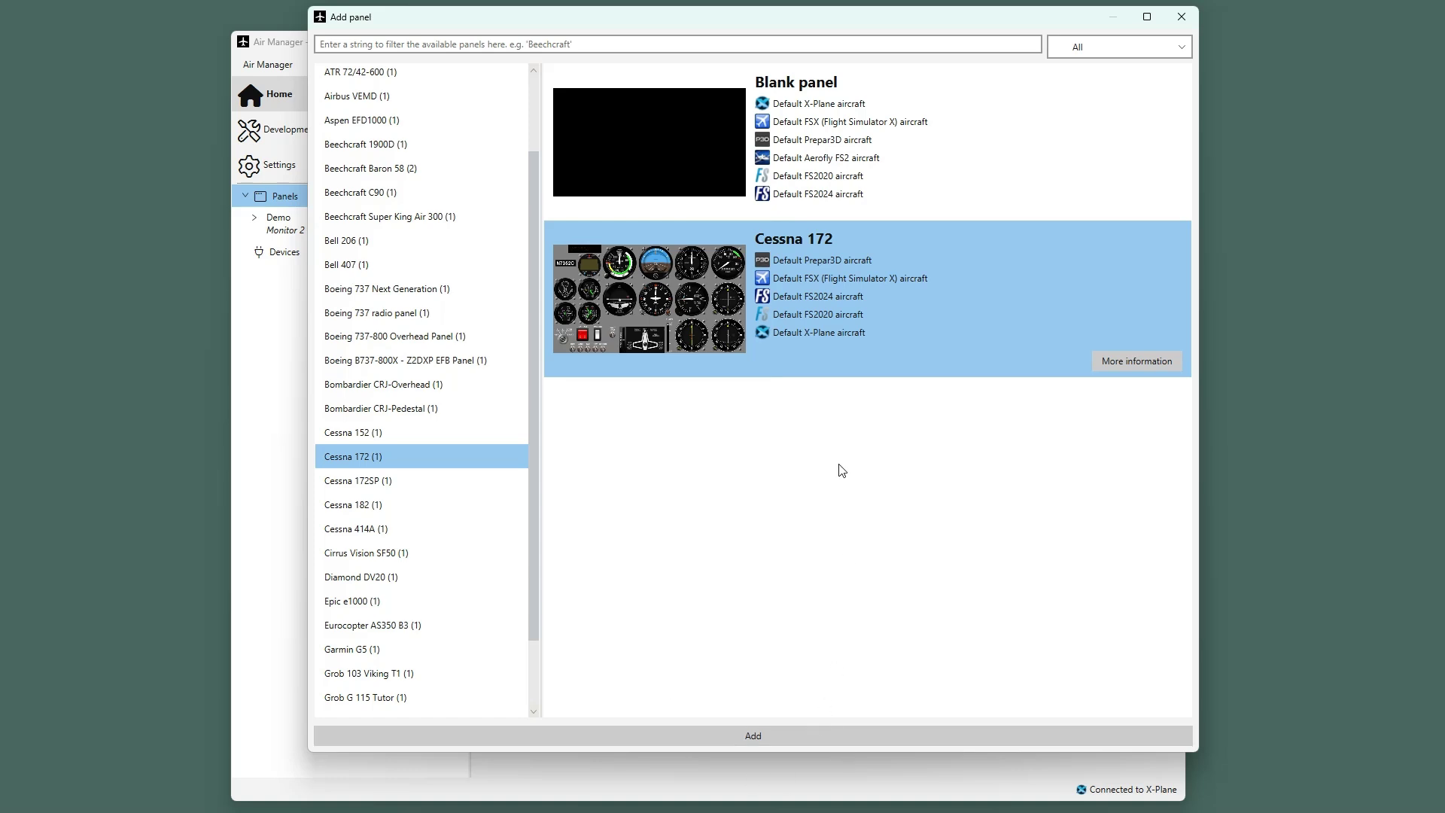
- Add the Cessna 172 Classic steam gauges panel on Display 2 (1920x1080)
double_click(828, 336)
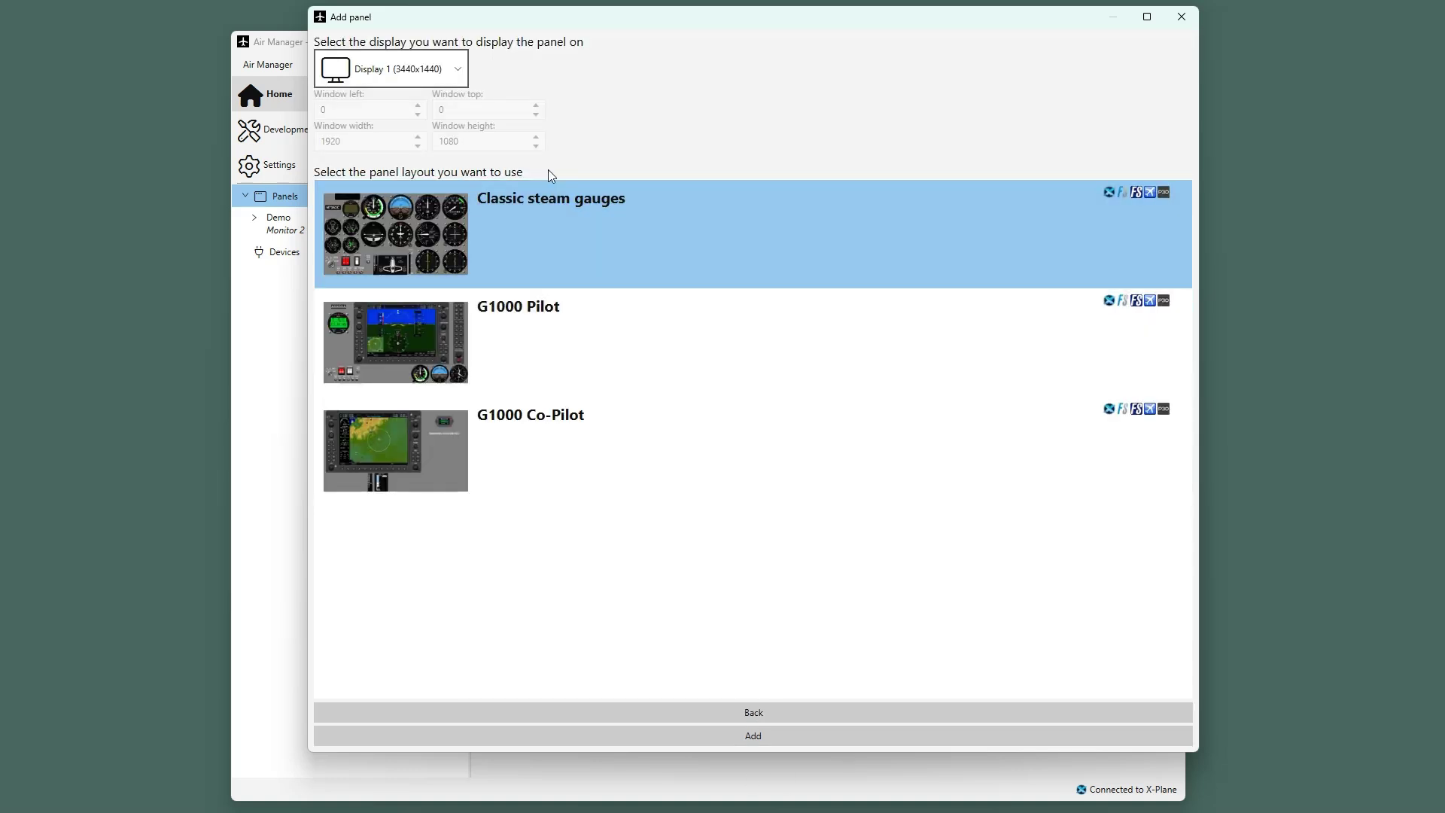
click(417, 74)
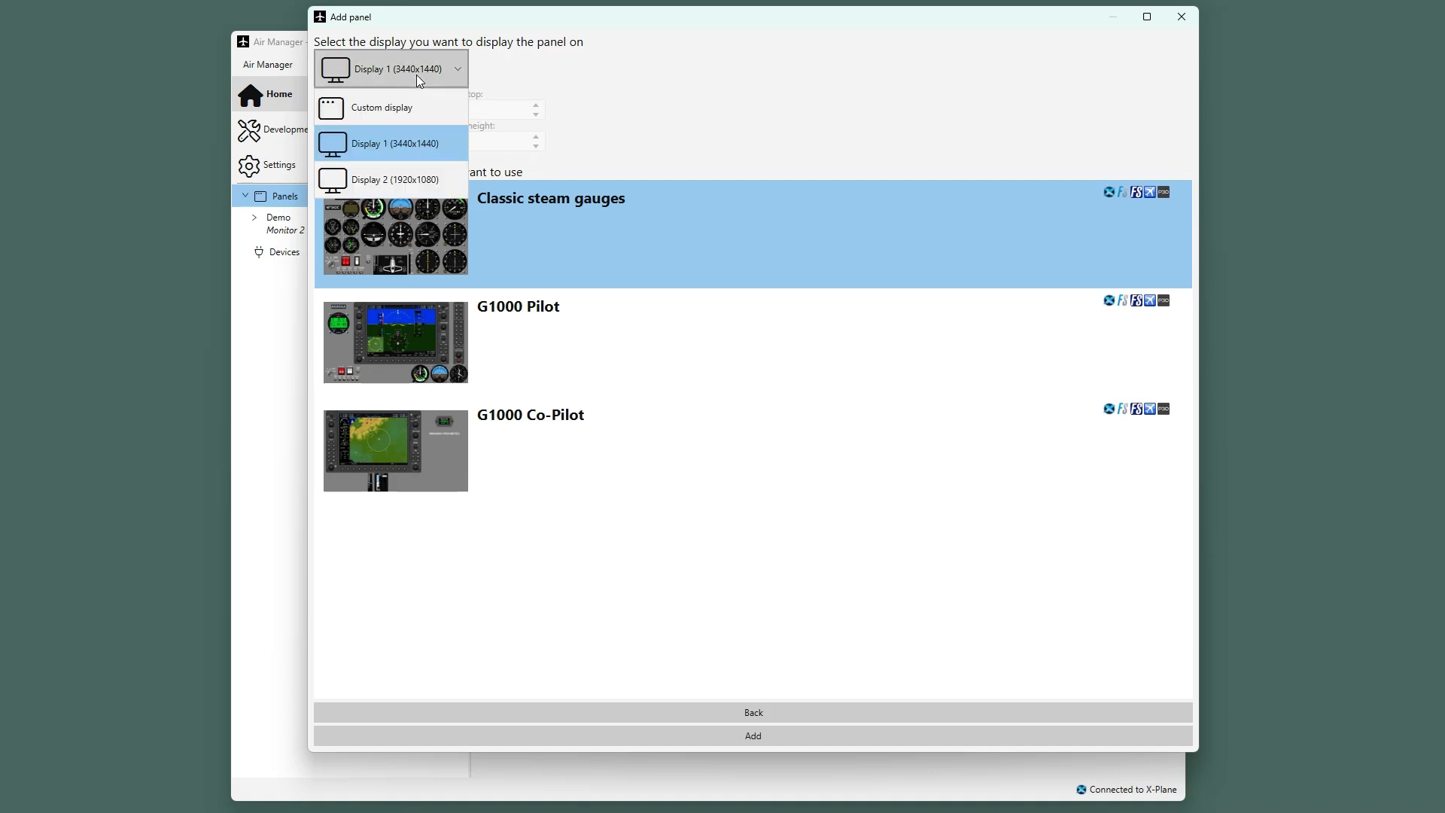
click(406, 180)
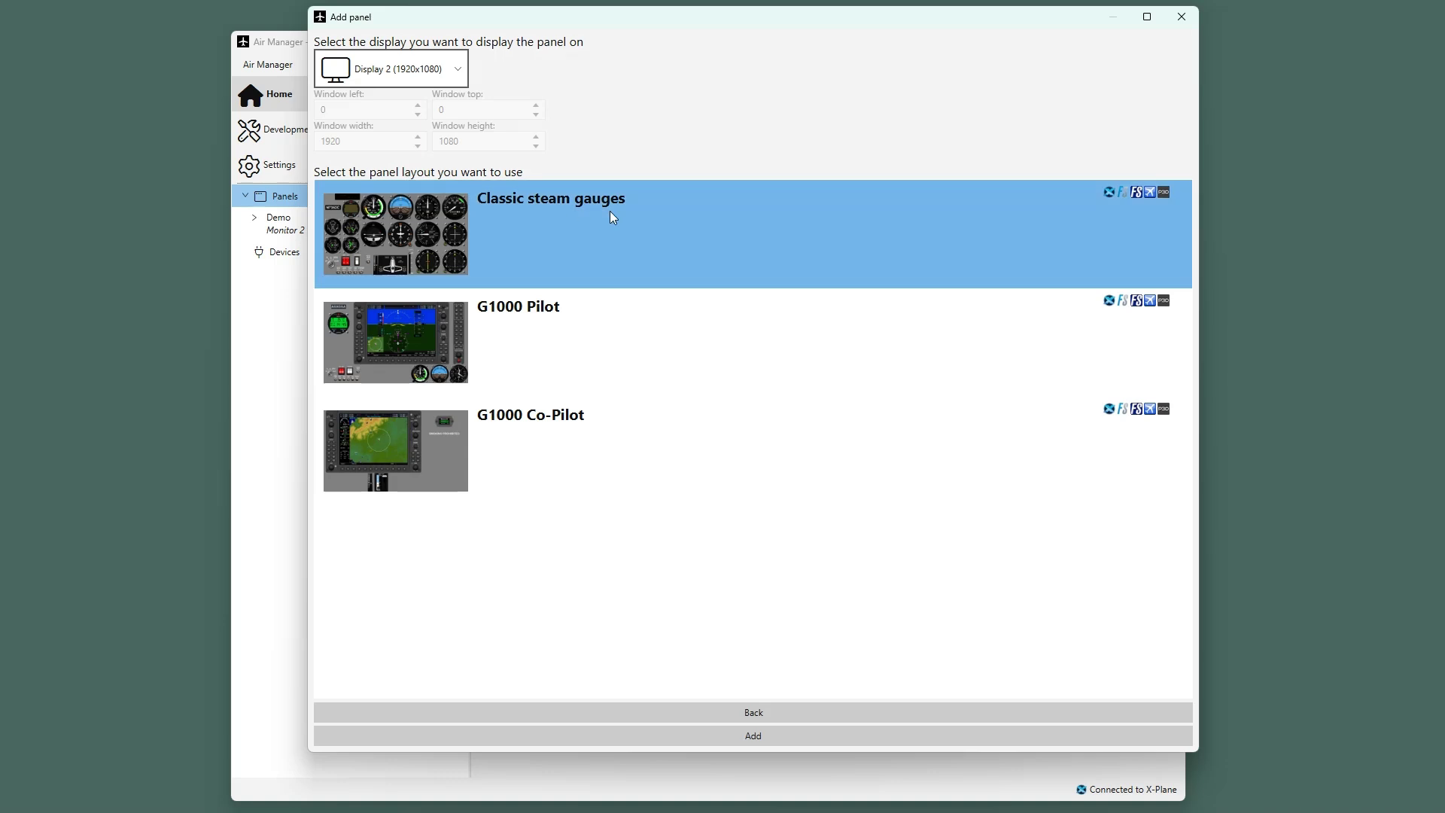
click(778, 735)
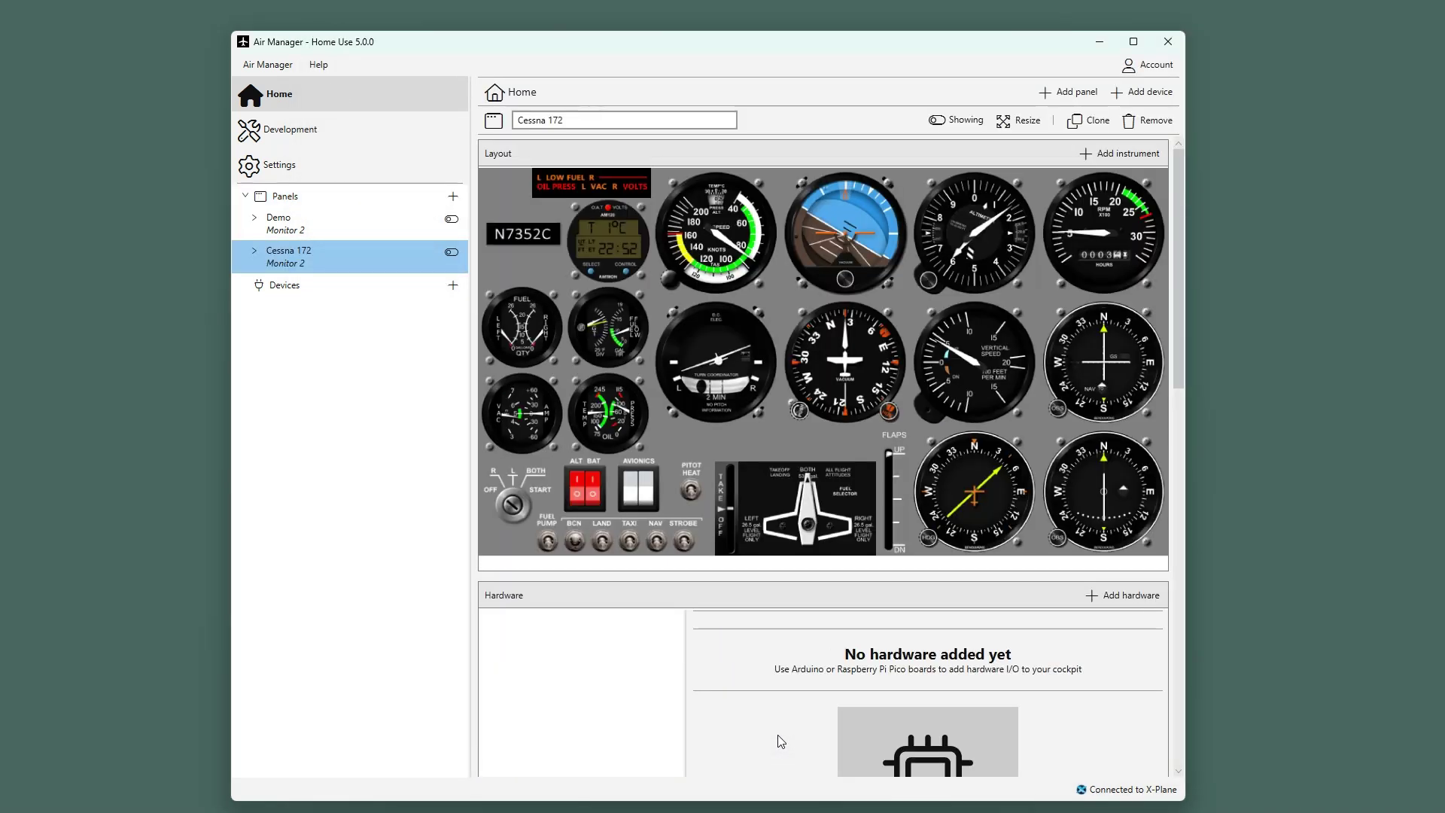
- Rename the new Cessna 172 panel to 'My Cessna panel'
click(591, 119)
key(ctrl+a)
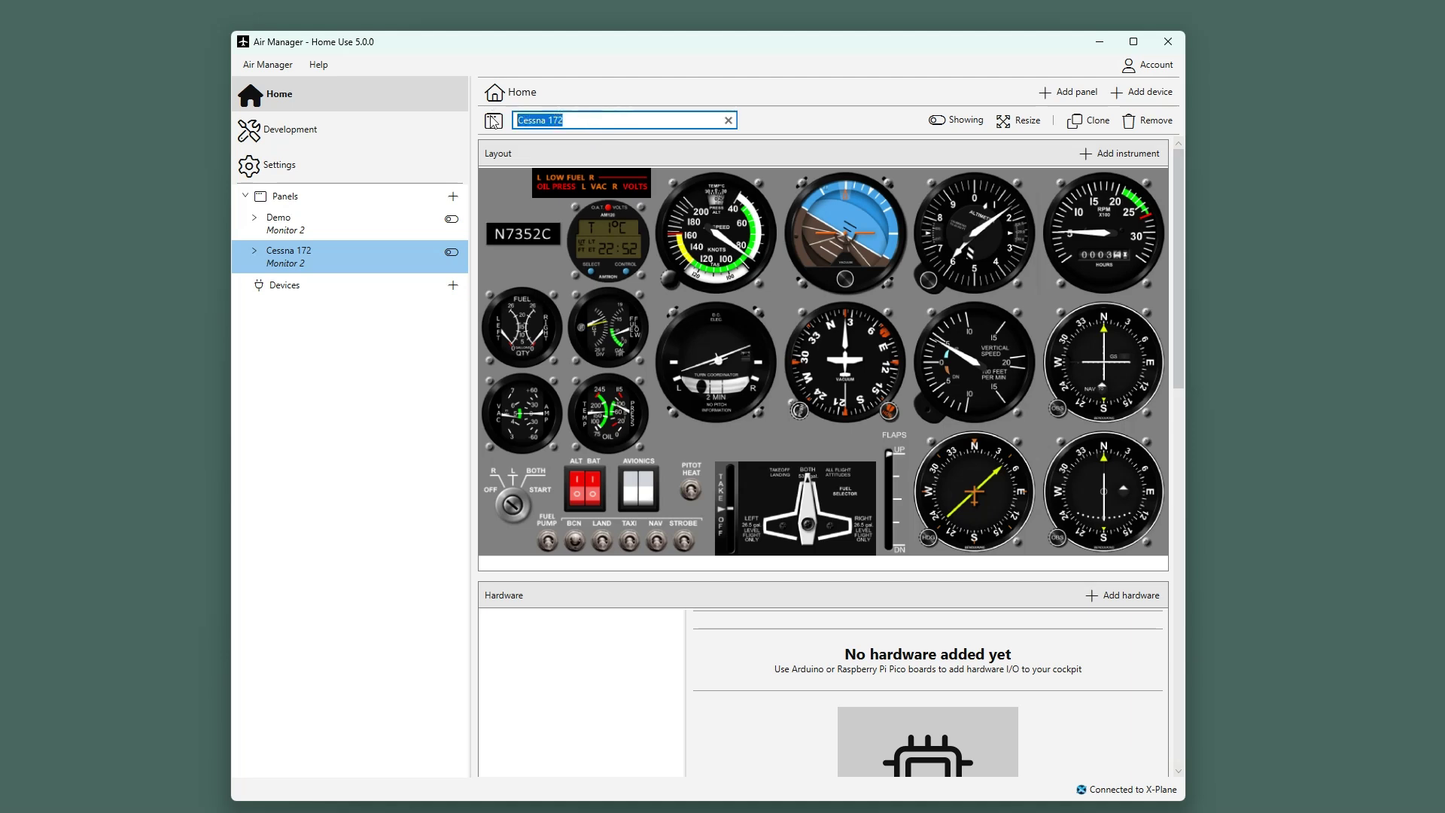
text(My Cessna panel)
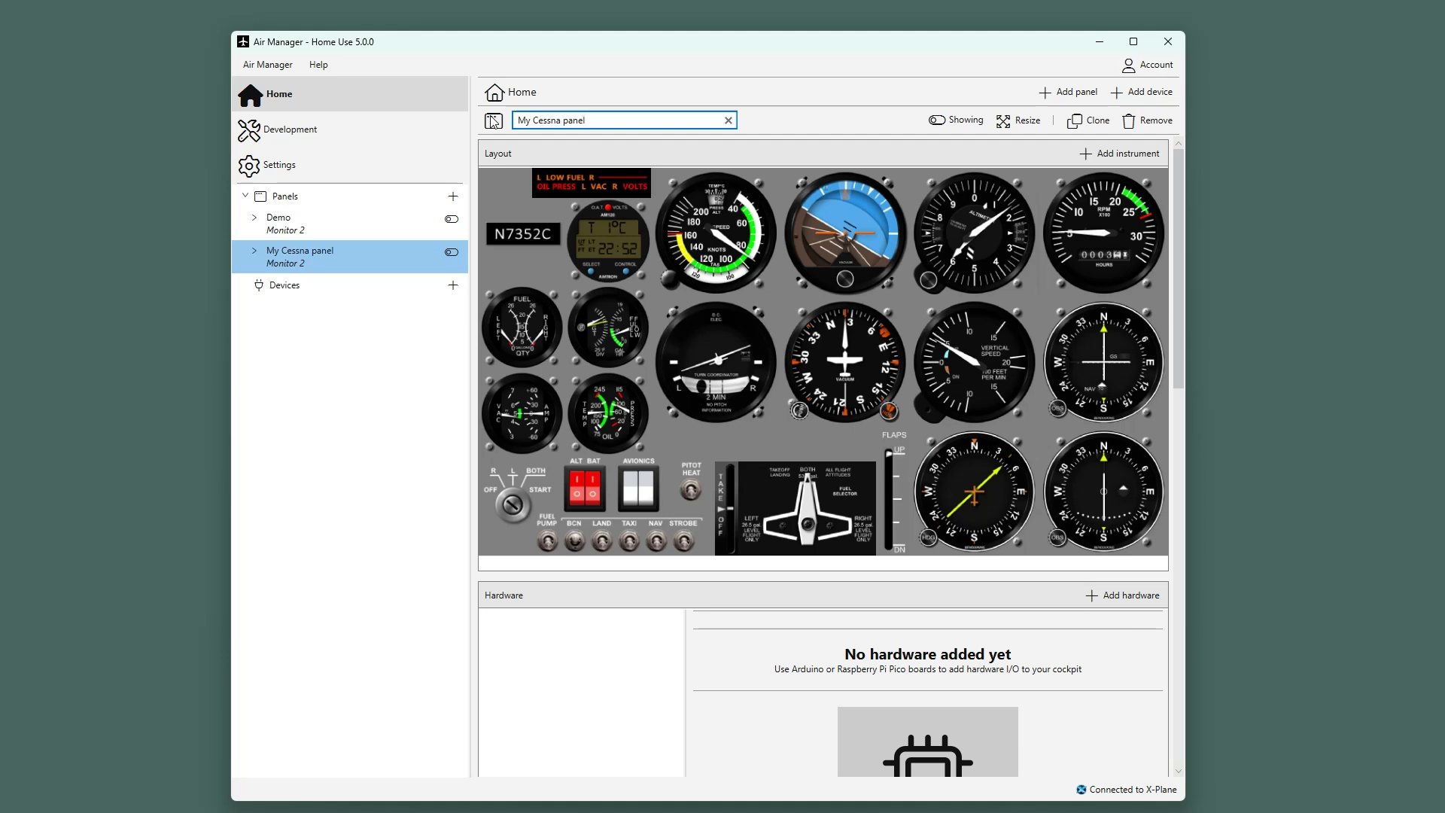
click(493, 121)
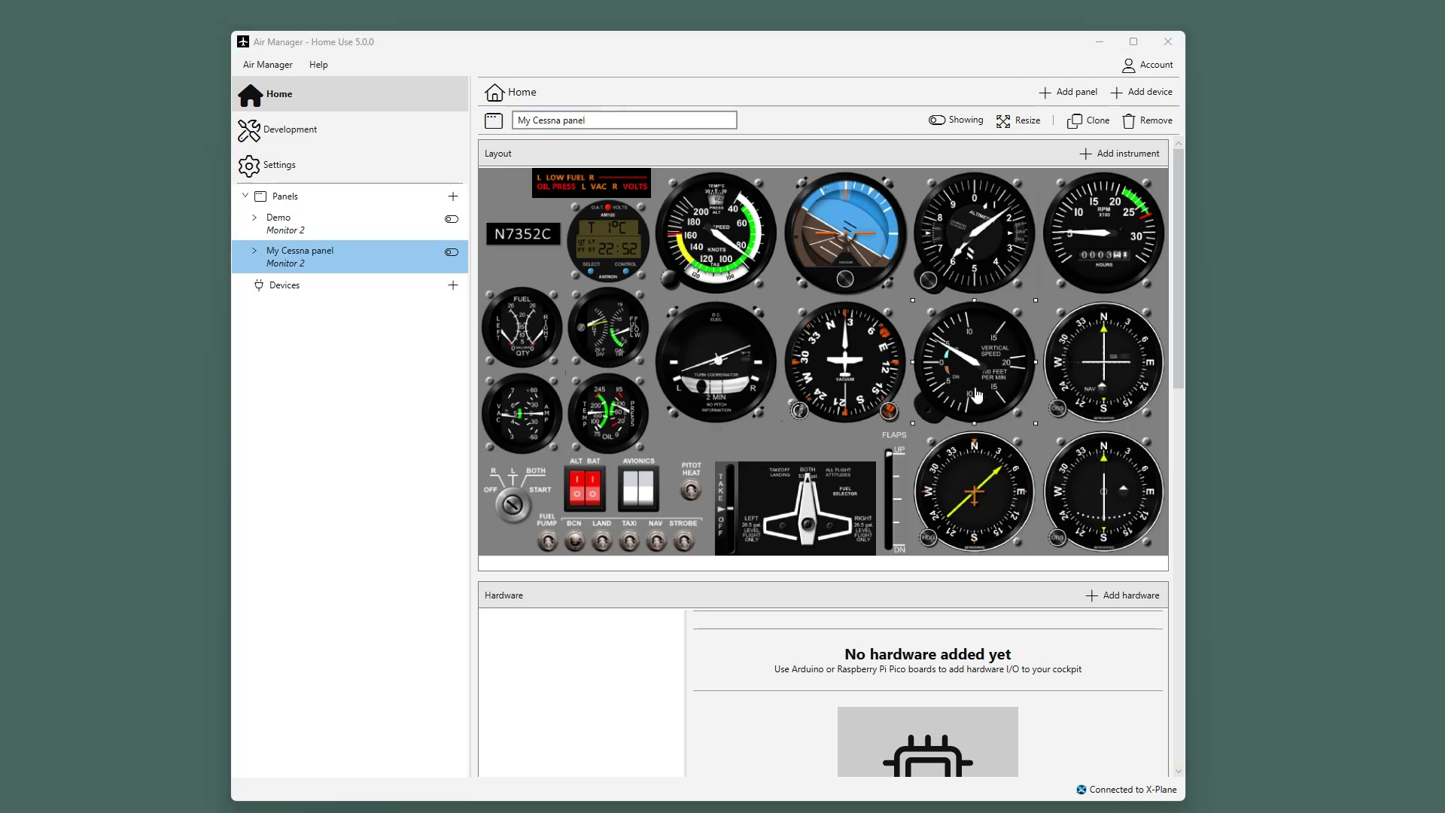
drag(1180, 353, 1186, 482)
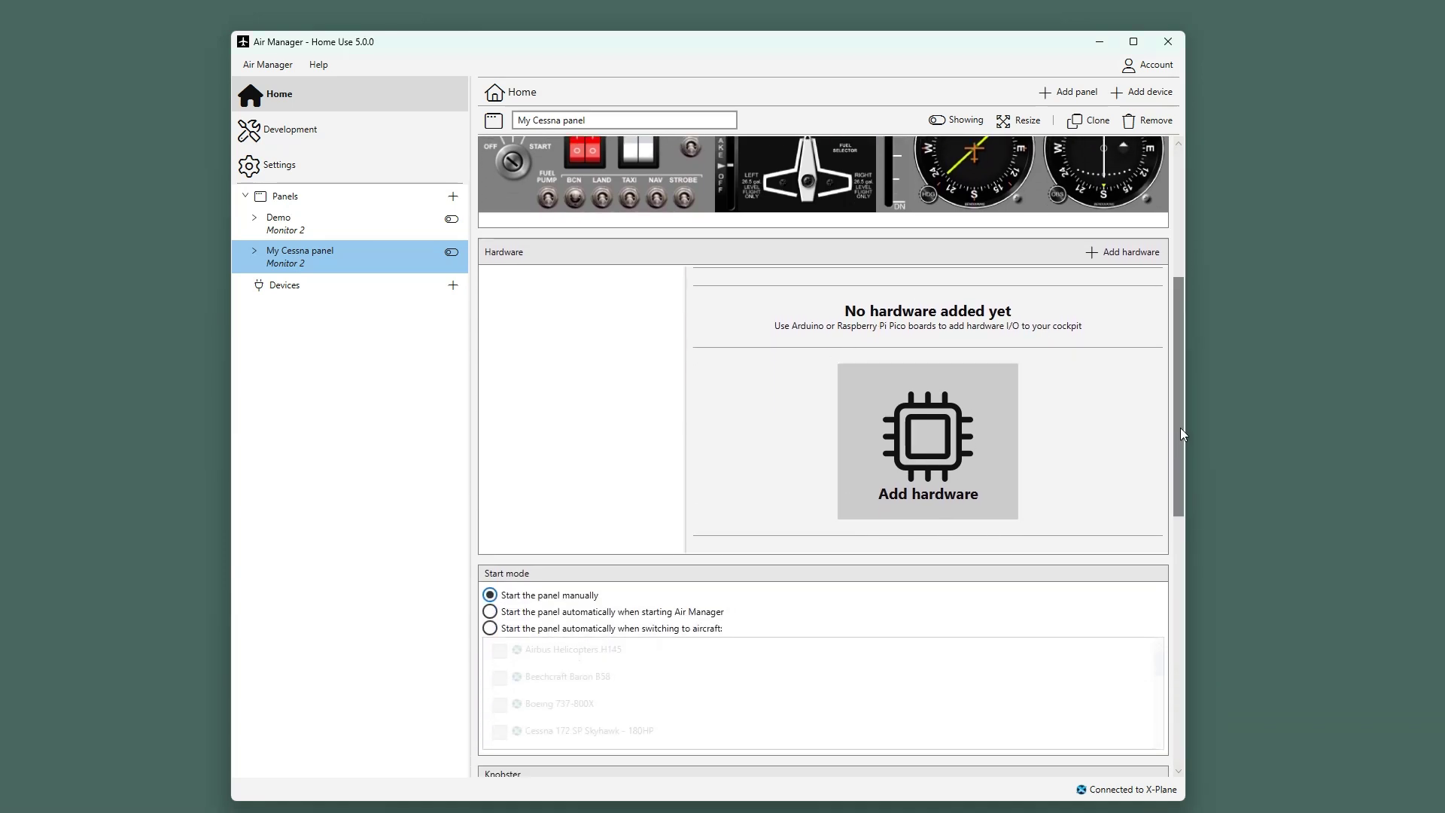
drag(1180, 428, 1176, 643)
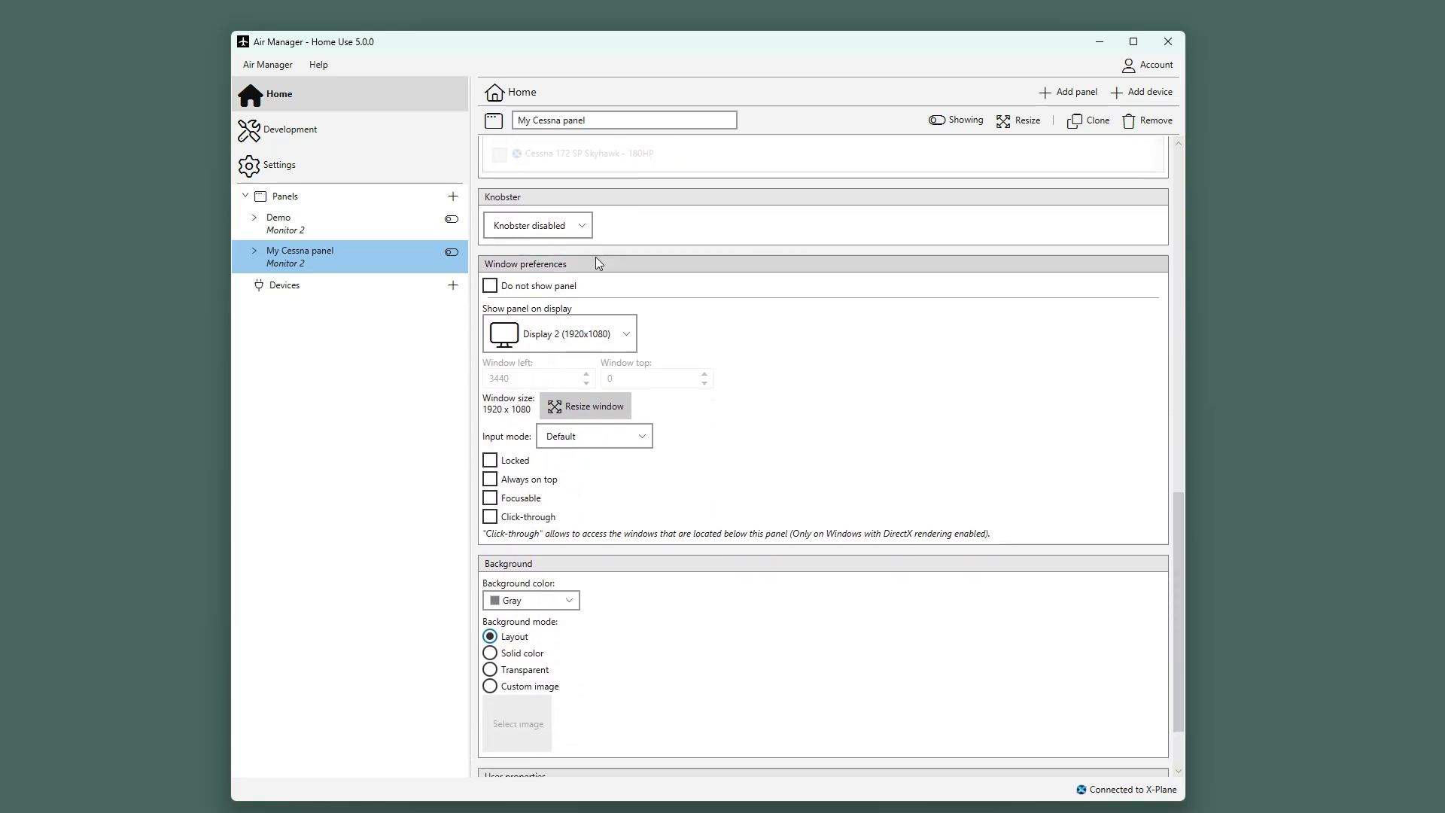
drag(1175, 567, 1180, 619)
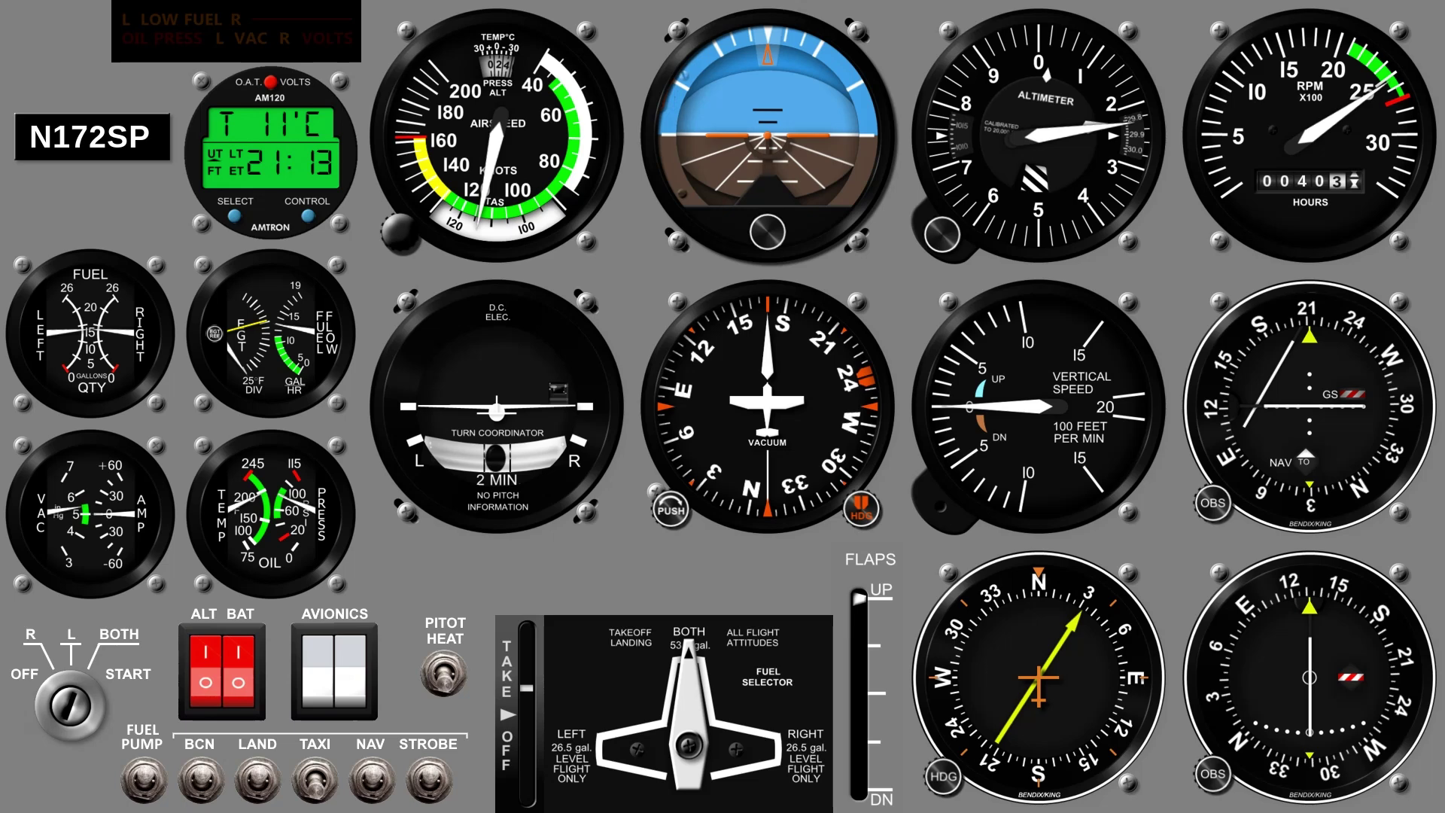
- Lock the running full-screen Cessna panel window, then close it
right_click(645, 283)
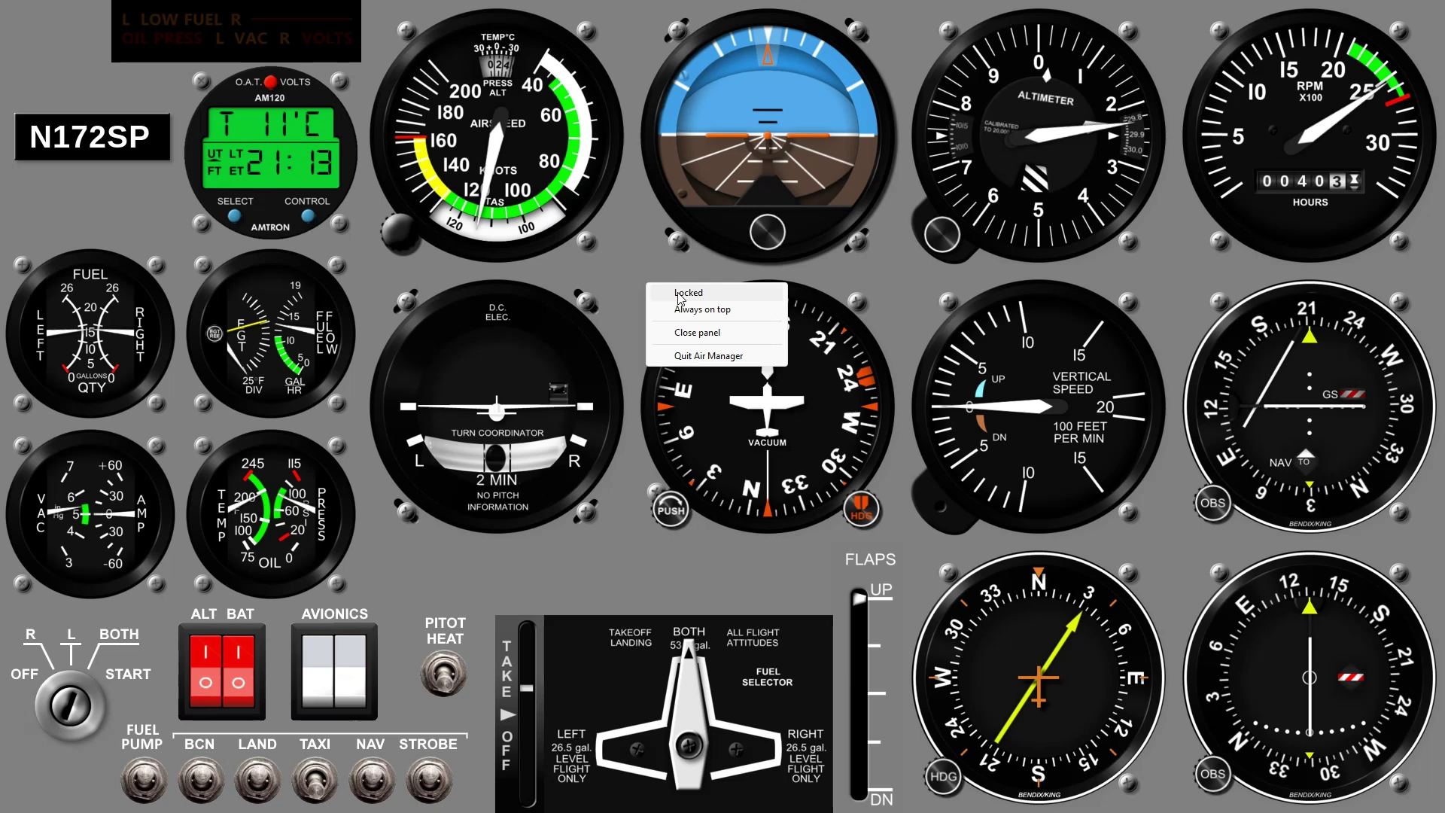
click(680, 298)
right_click(645, 277)
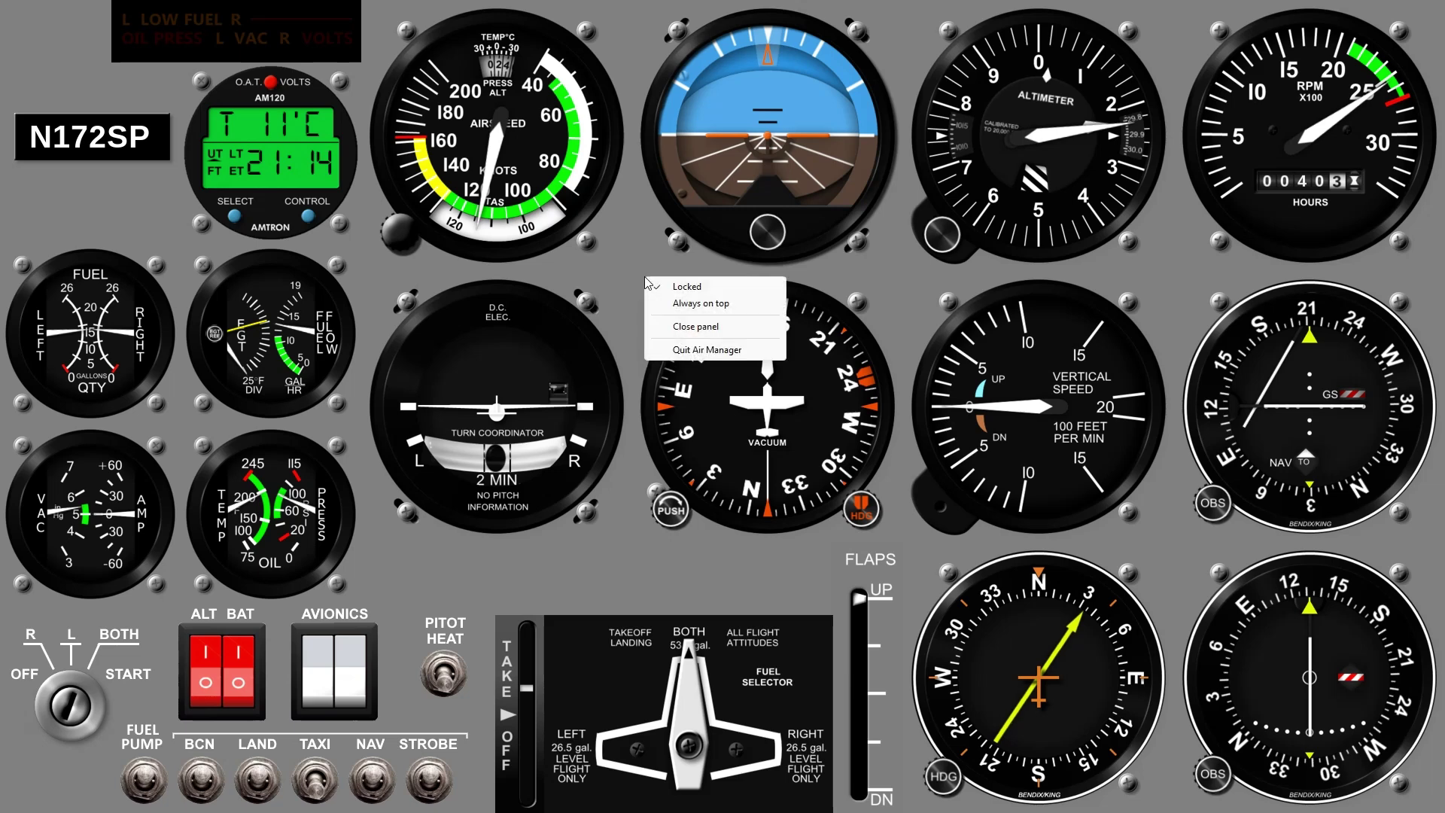
click(695, 328)
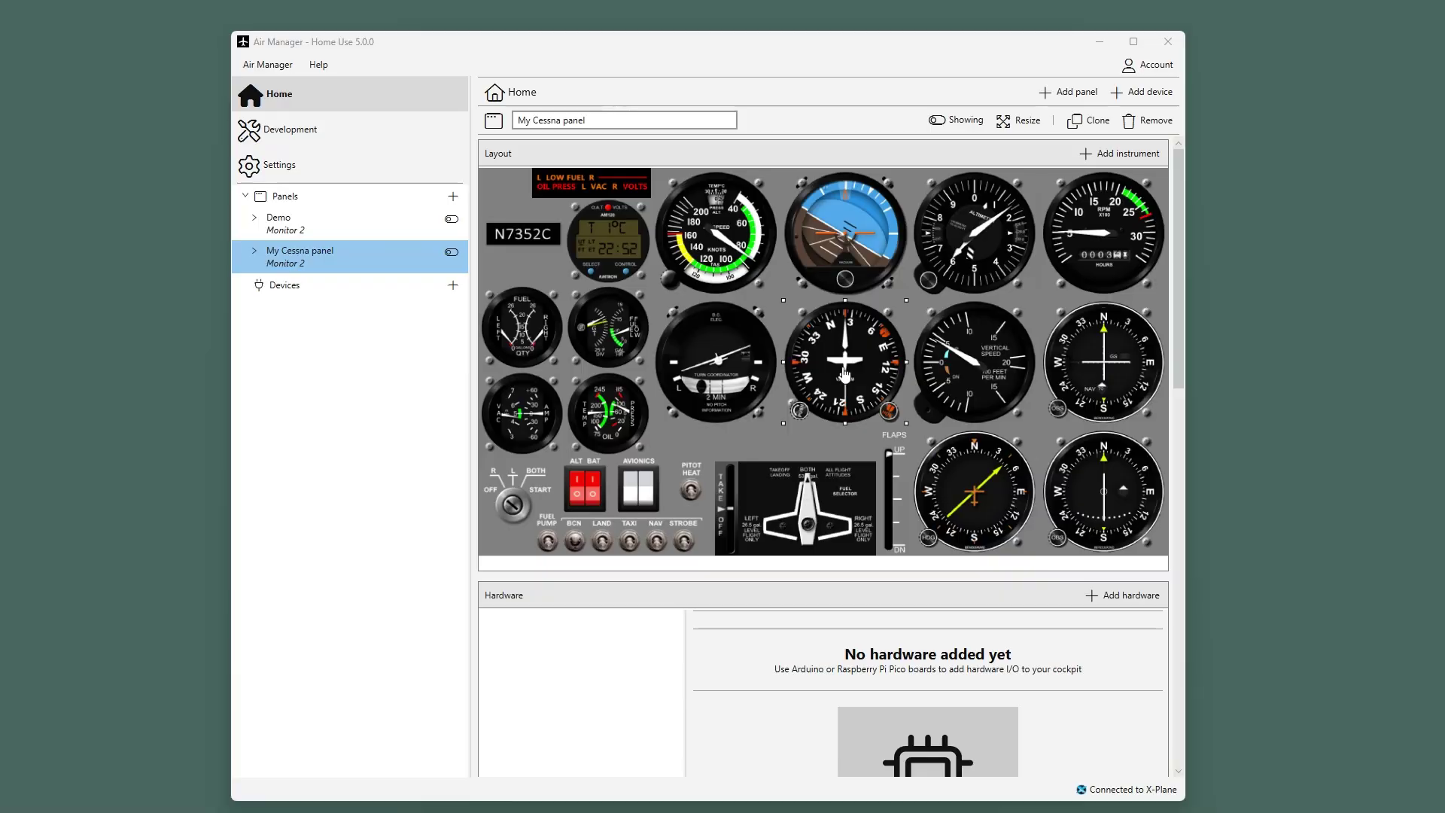
mouse_move(845, 363)
mouse_down()
mouse_move(721, 367)
mouse_move(698, 298)
mouse_move(835, 244)
mouse_move(914, 320)
mouse_move(862, 368)
mouse_move(834, 356)
mouse_move(837, 373)
mouse_move(789, 311)
mouse_move(847, 289)
mouse_move(911, 331)
mouse_move(824, 369)
mouse_move(818, 301)
mouse_move(845, 332)
mouse_move(843, 374)
mouse_up()
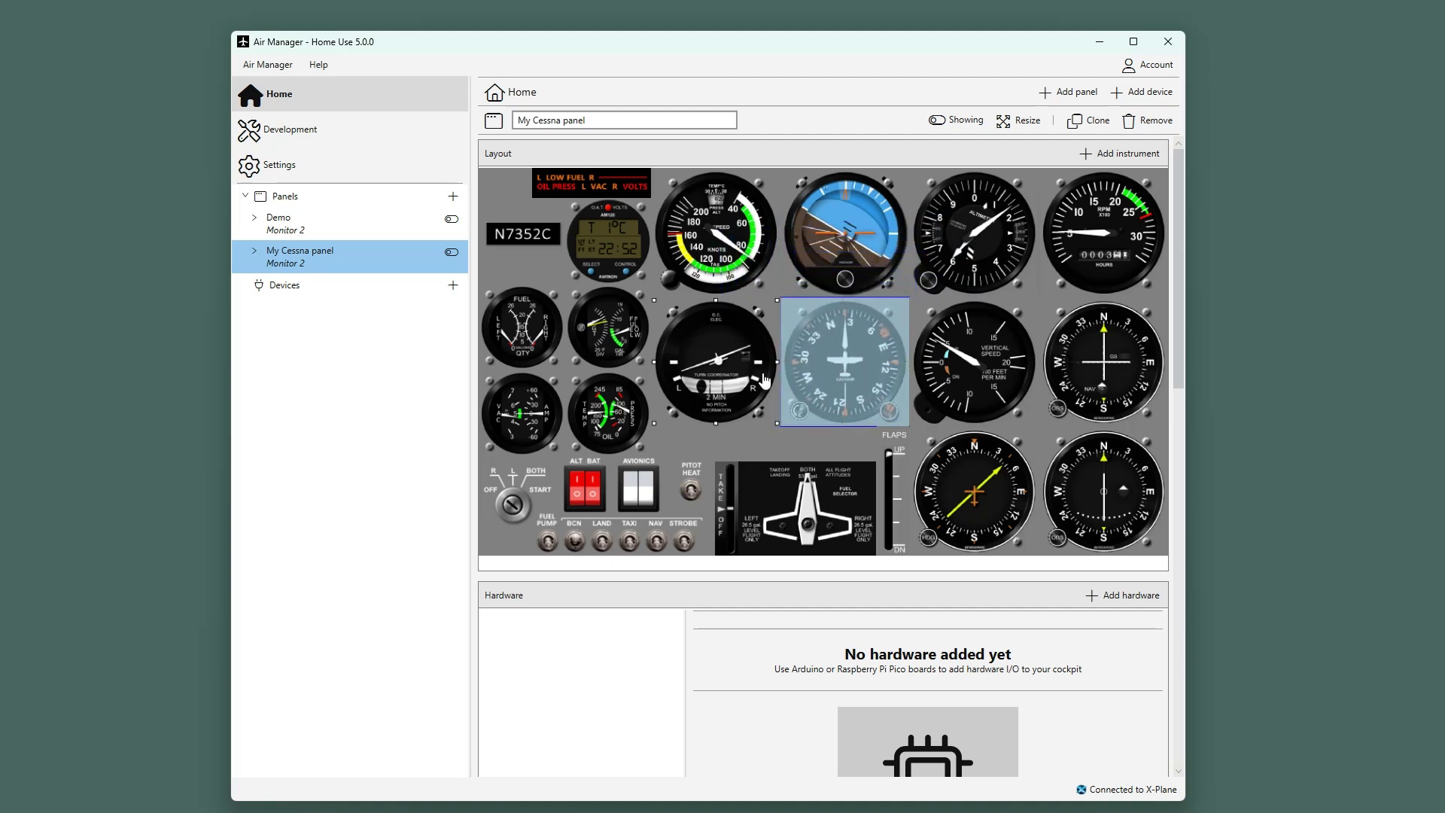
click(525, 333)
drag(525, 334, 606, 356)
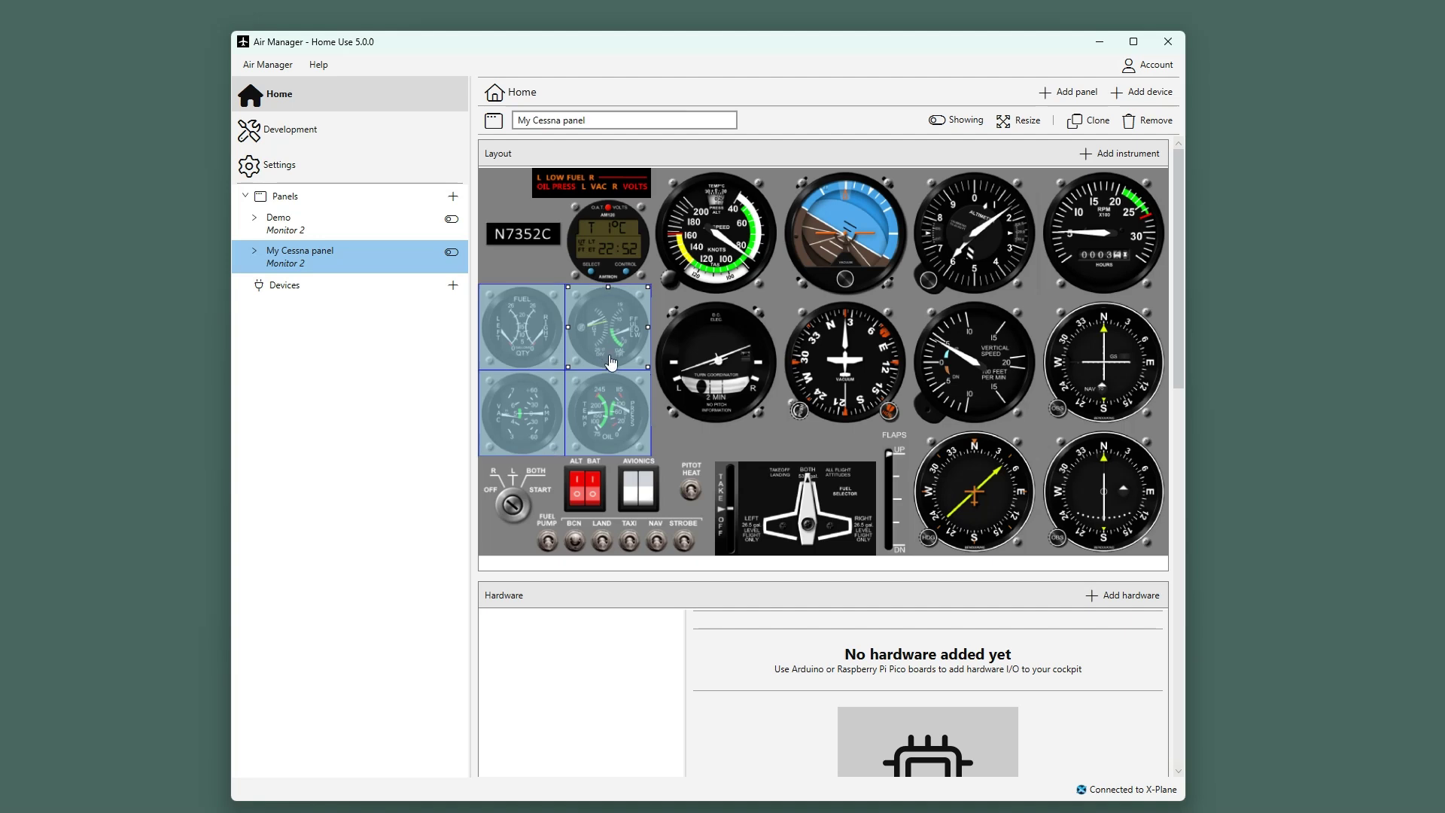
click(673, 441)
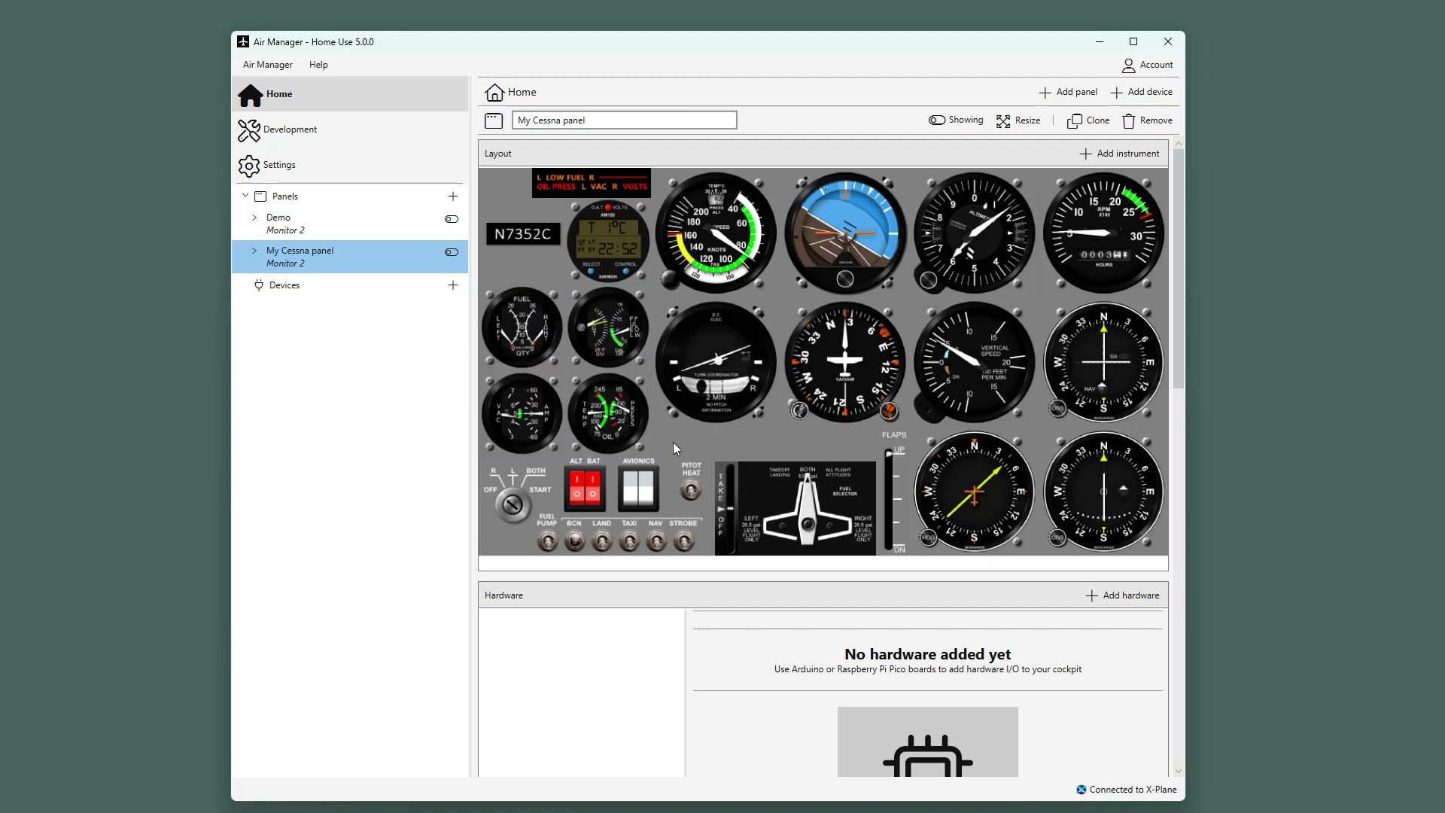
click(786, 423)
mouse_move(785, 423)
mouse_down()
mouse_move(852, 374)
mouse_move(729, 487)
mouse_move(819, 391)
mouse_move(797, 423)
mouse_up()
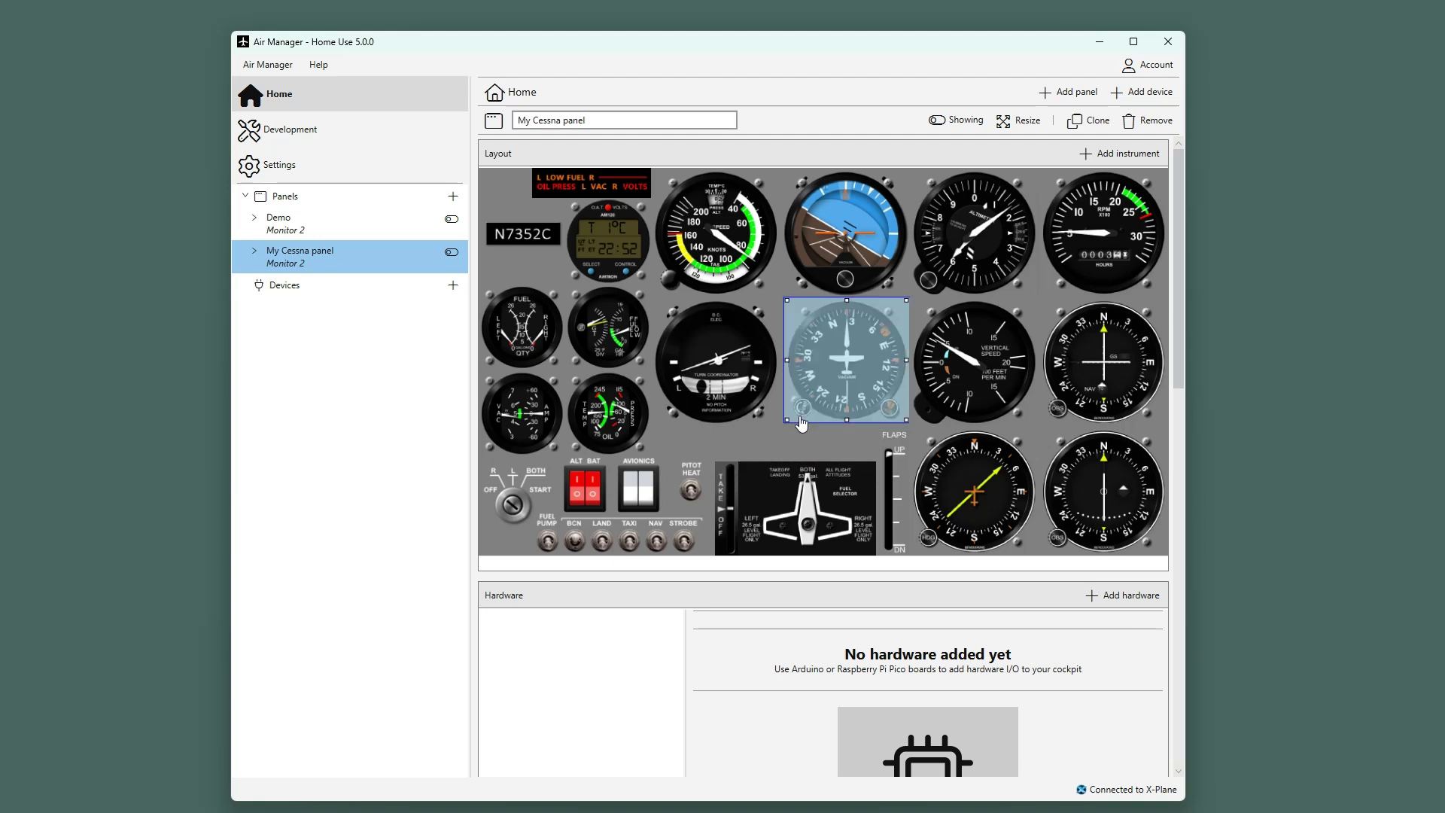
right_click(824, 350)
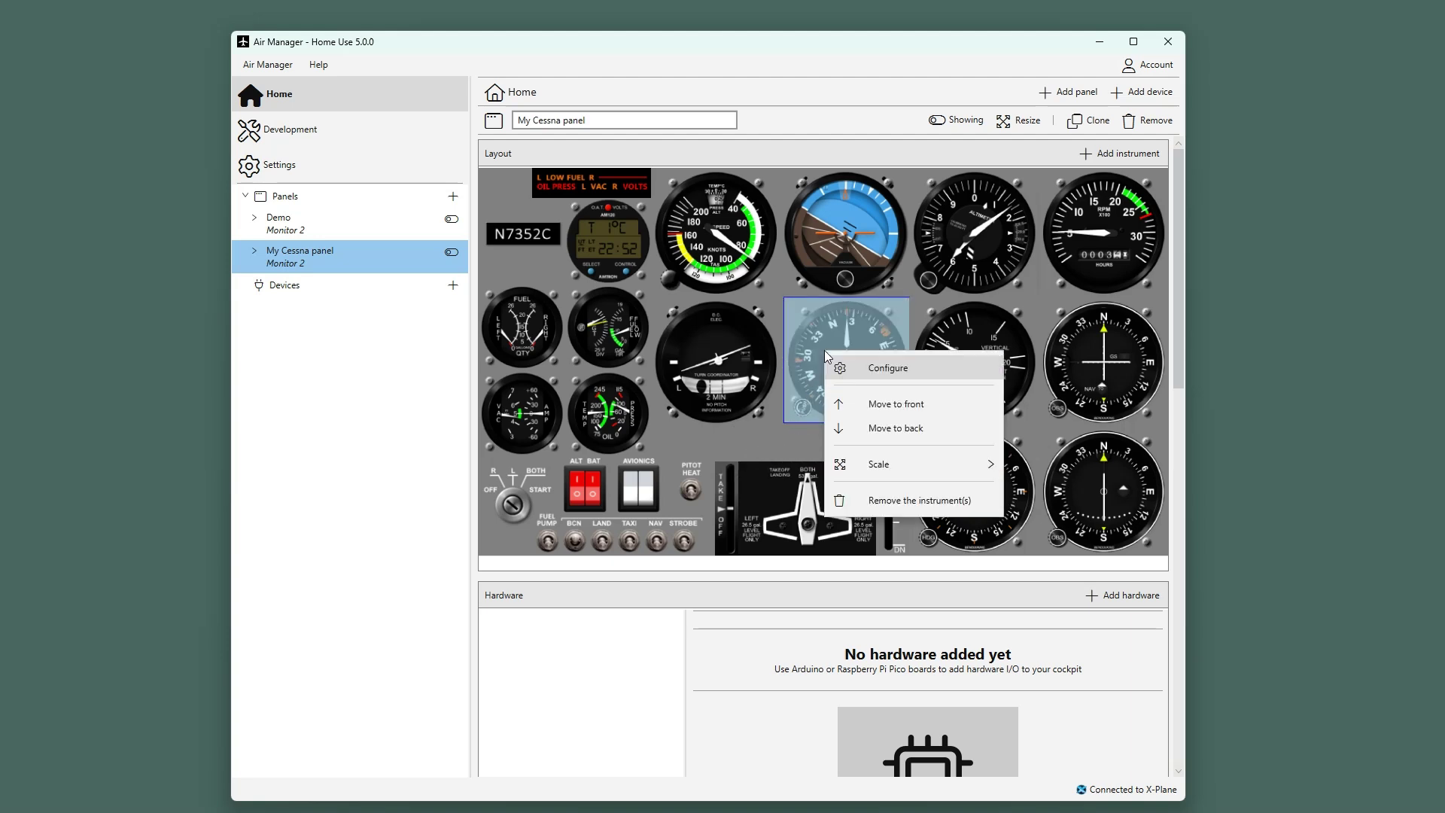
click(892, 368)
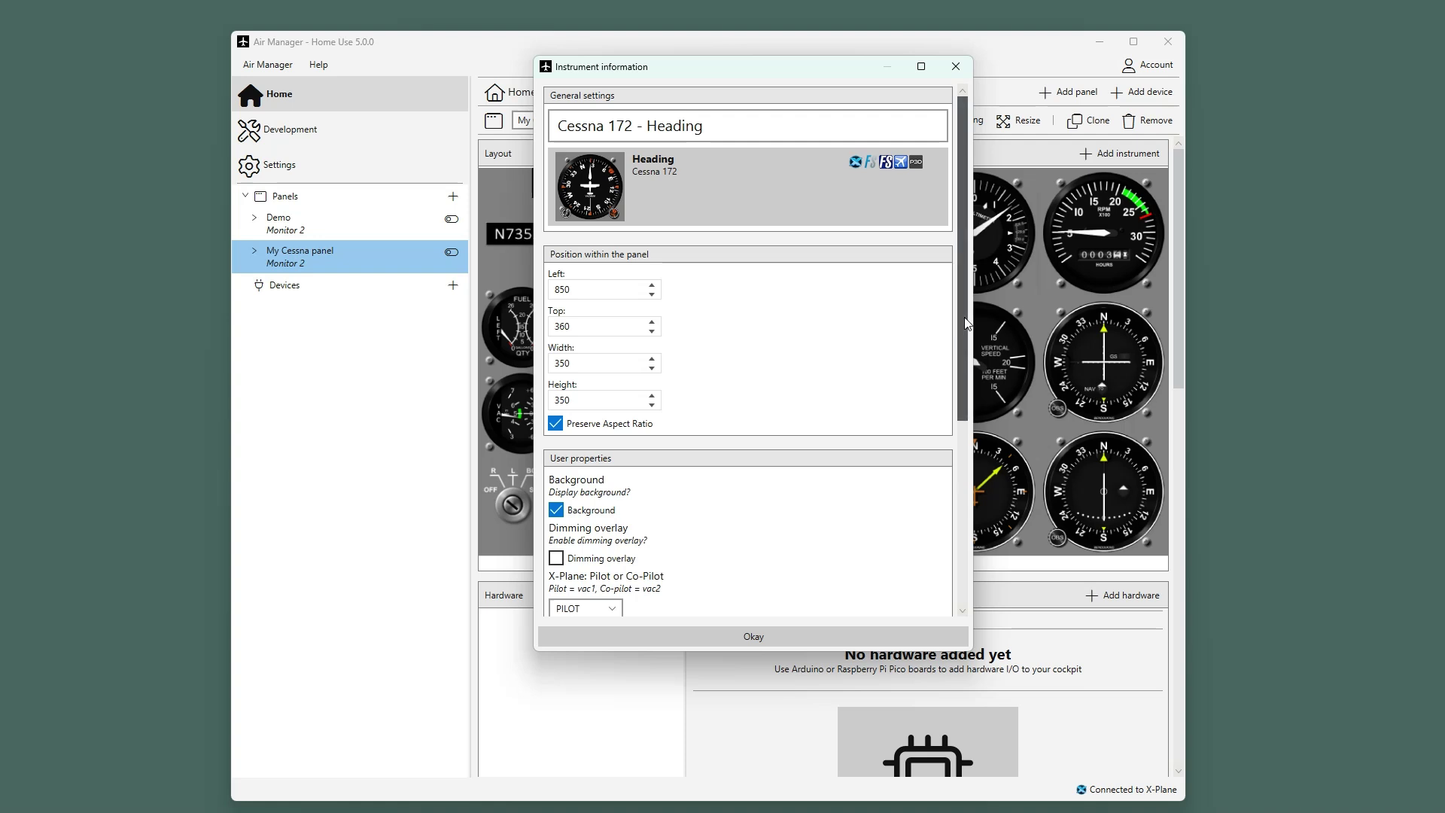
drag(964, 317, 974, 515)
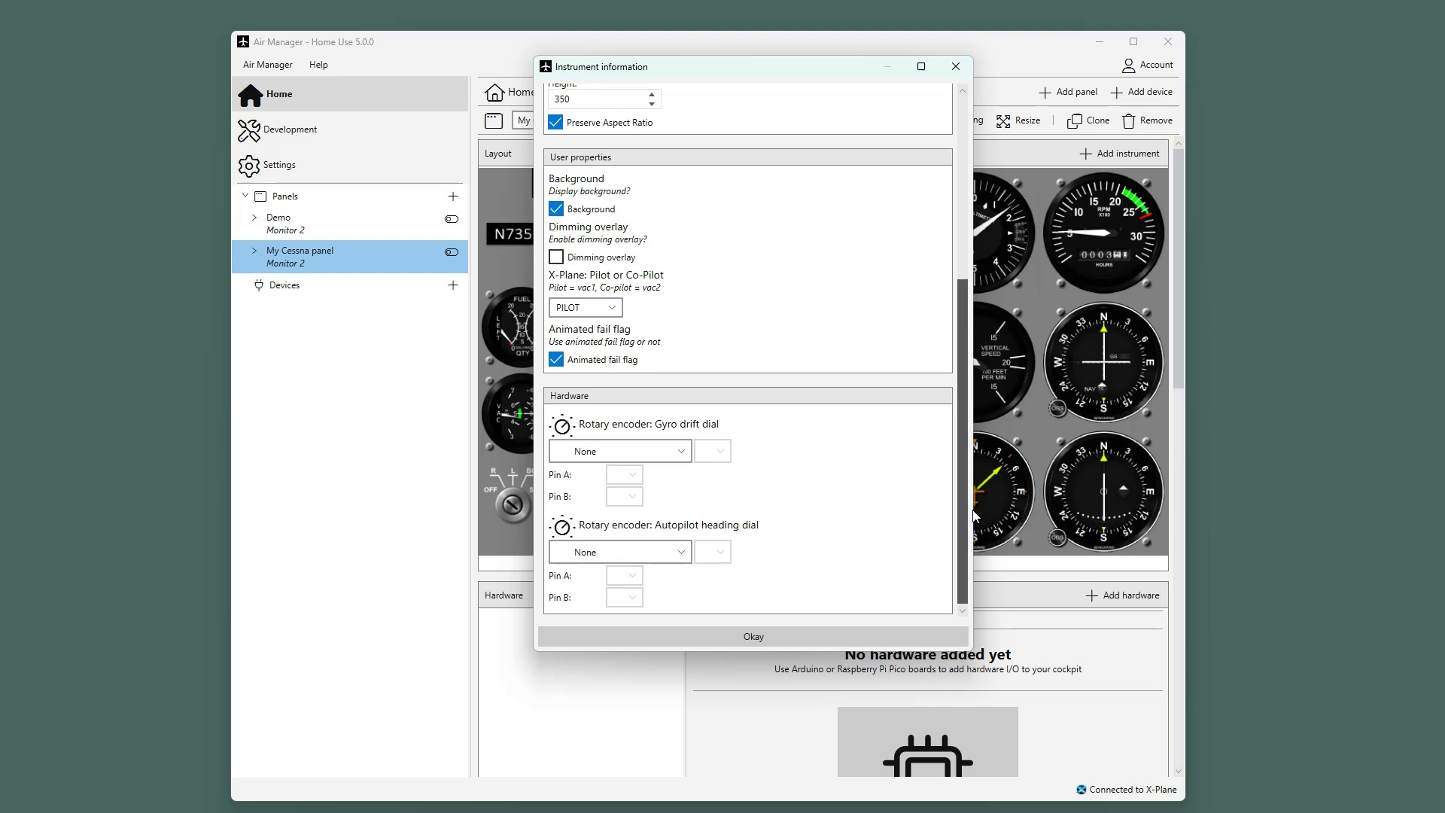
drag(974, 515, 963, 393)
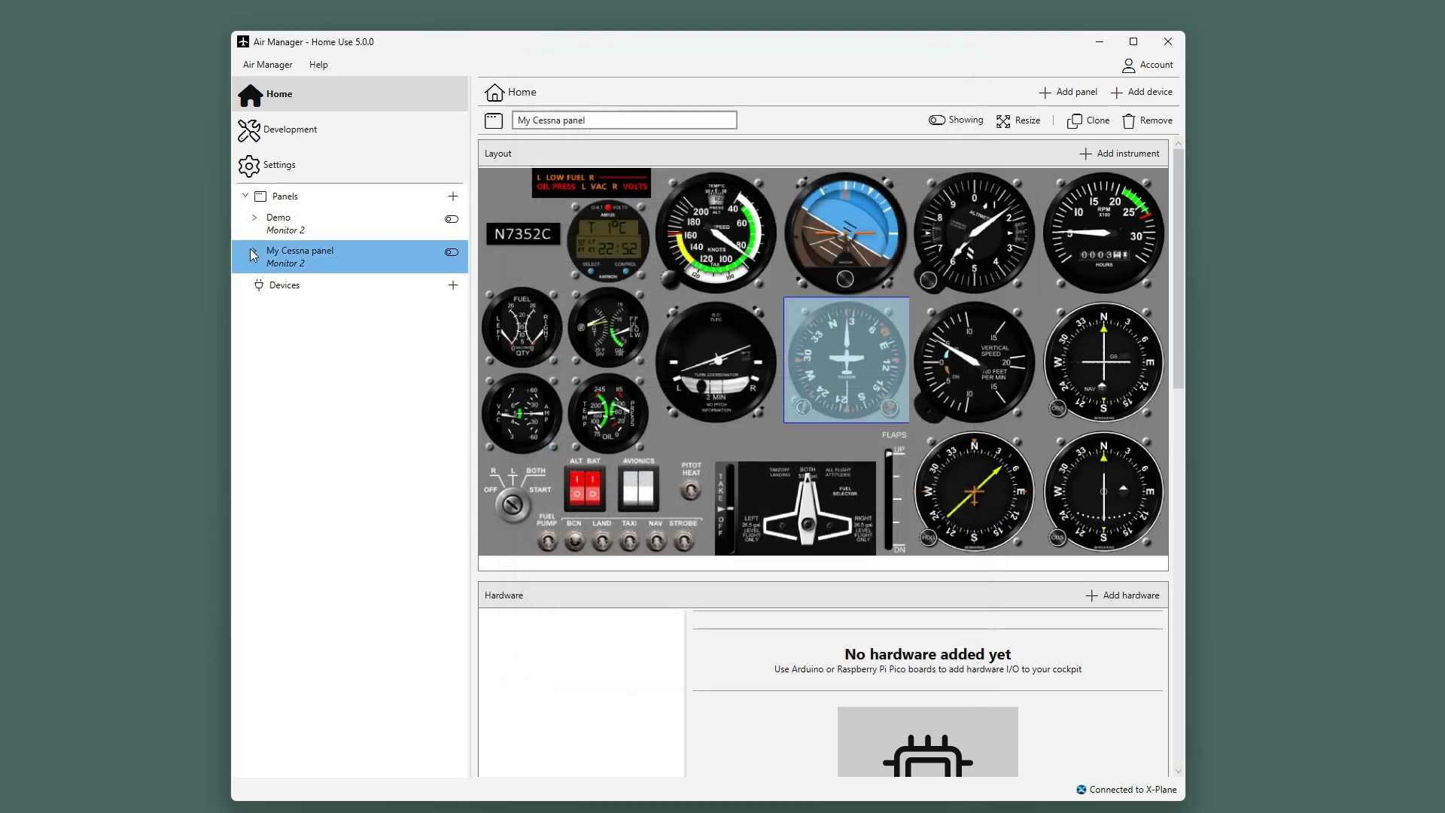
- Expand My Cessna panel's instruments and remove the Cessna 172 Heading indicator
click(254, 252)
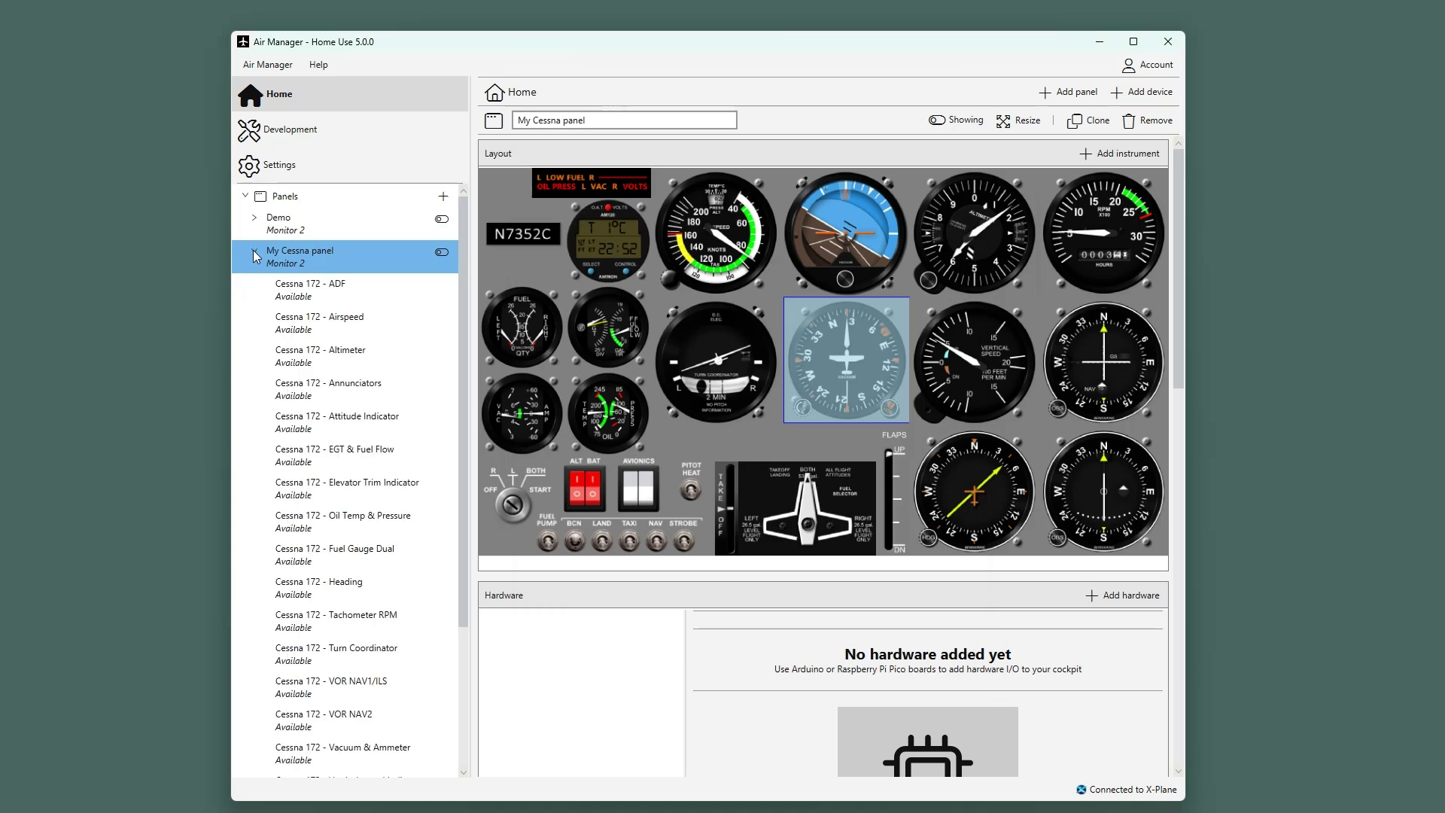
click(356, 591)
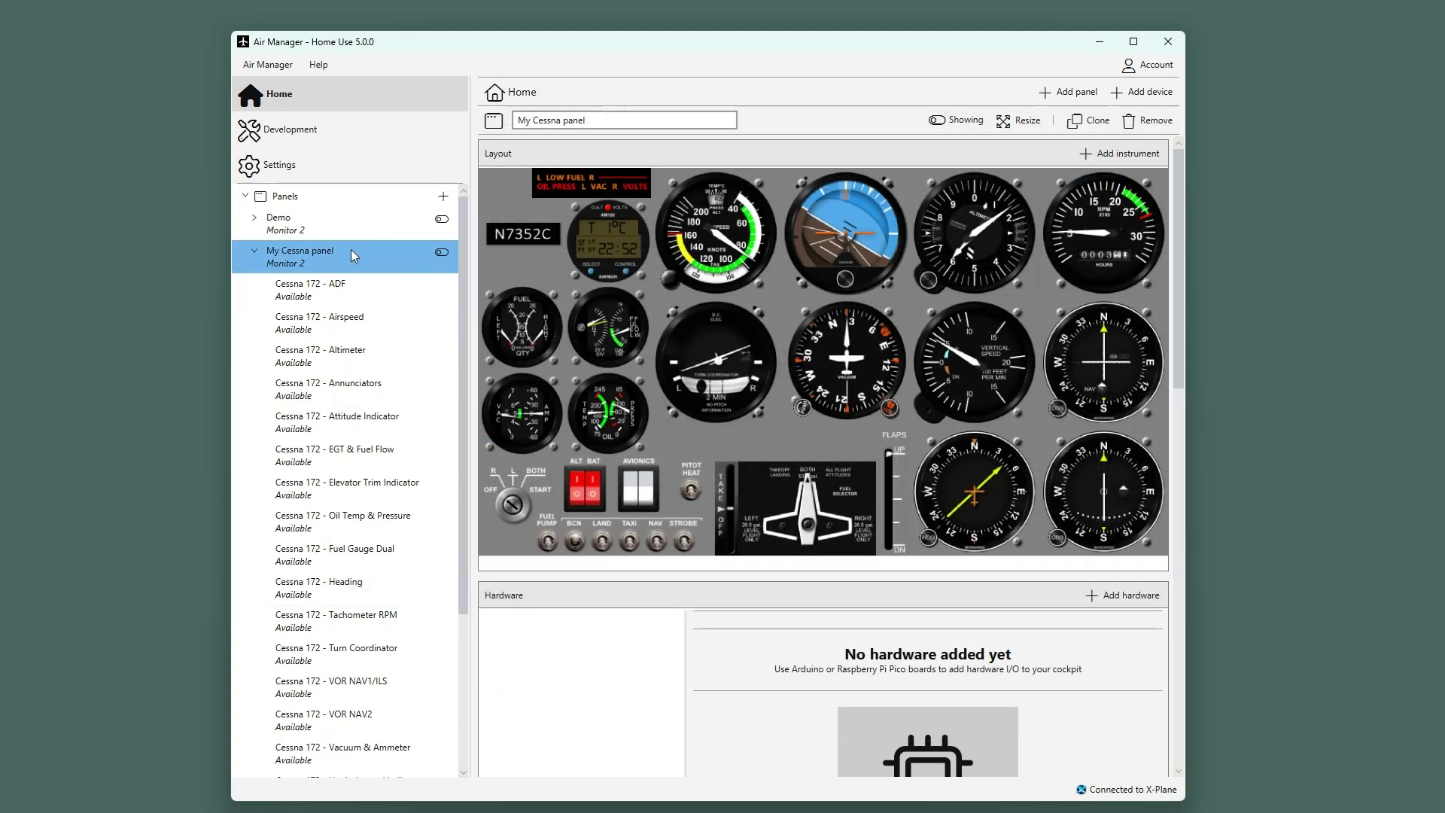
click(856, 357)
right_click(857, 356)
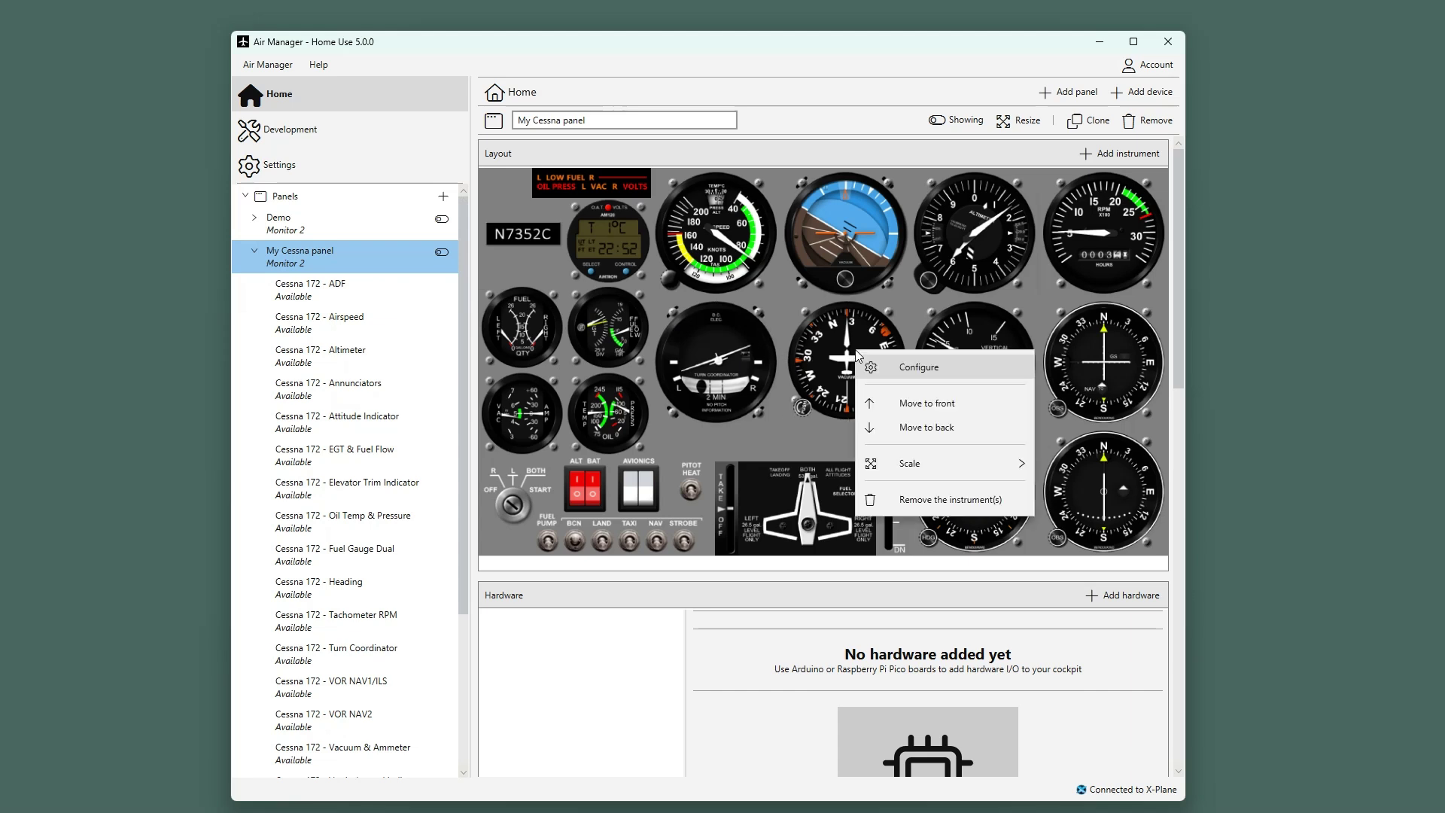
click(906, 500)
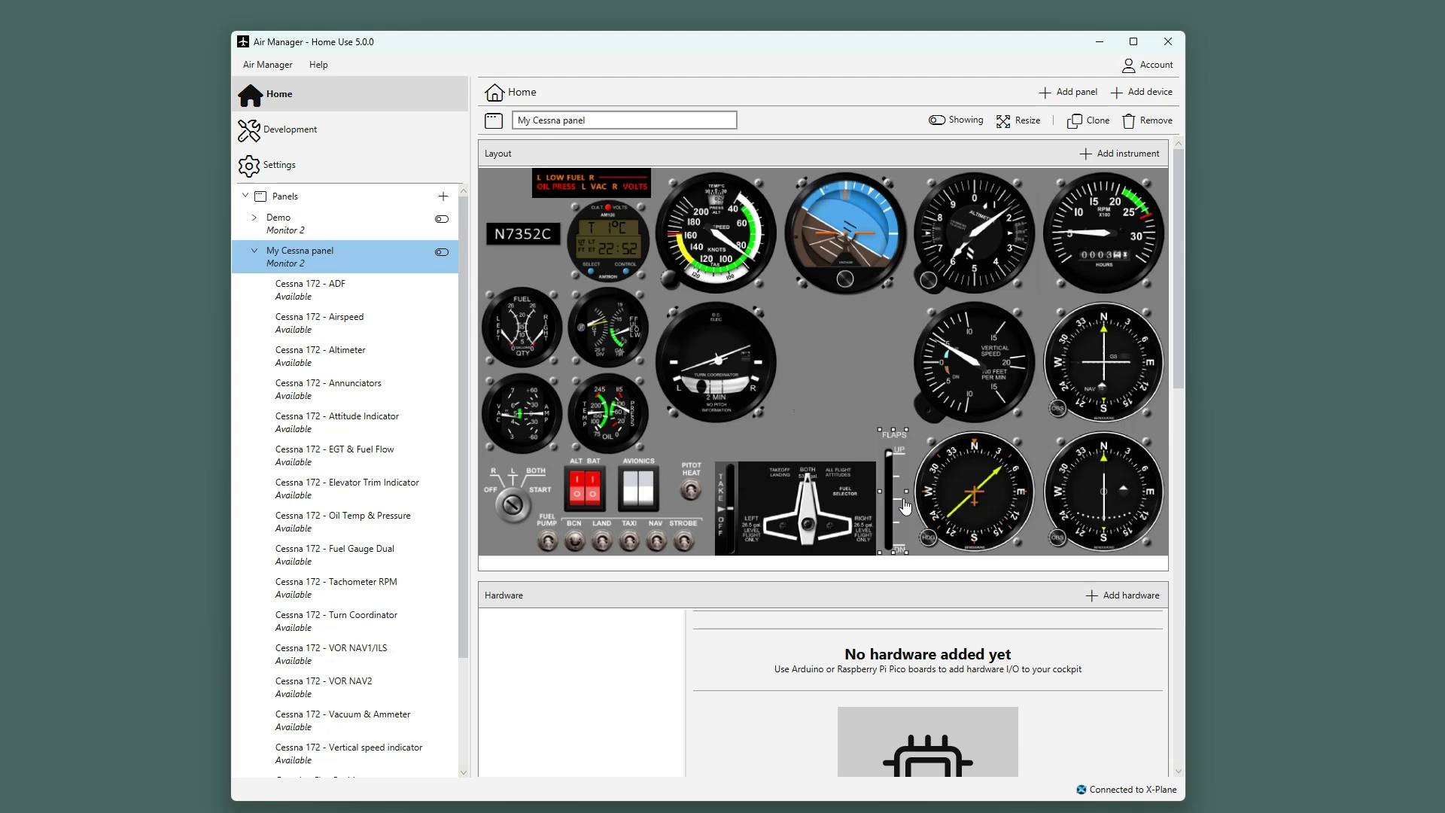
- Search the instrument catalogue for 'hsi' and add the Bendix/King KCS 55A HSI
right_click(838, 358)
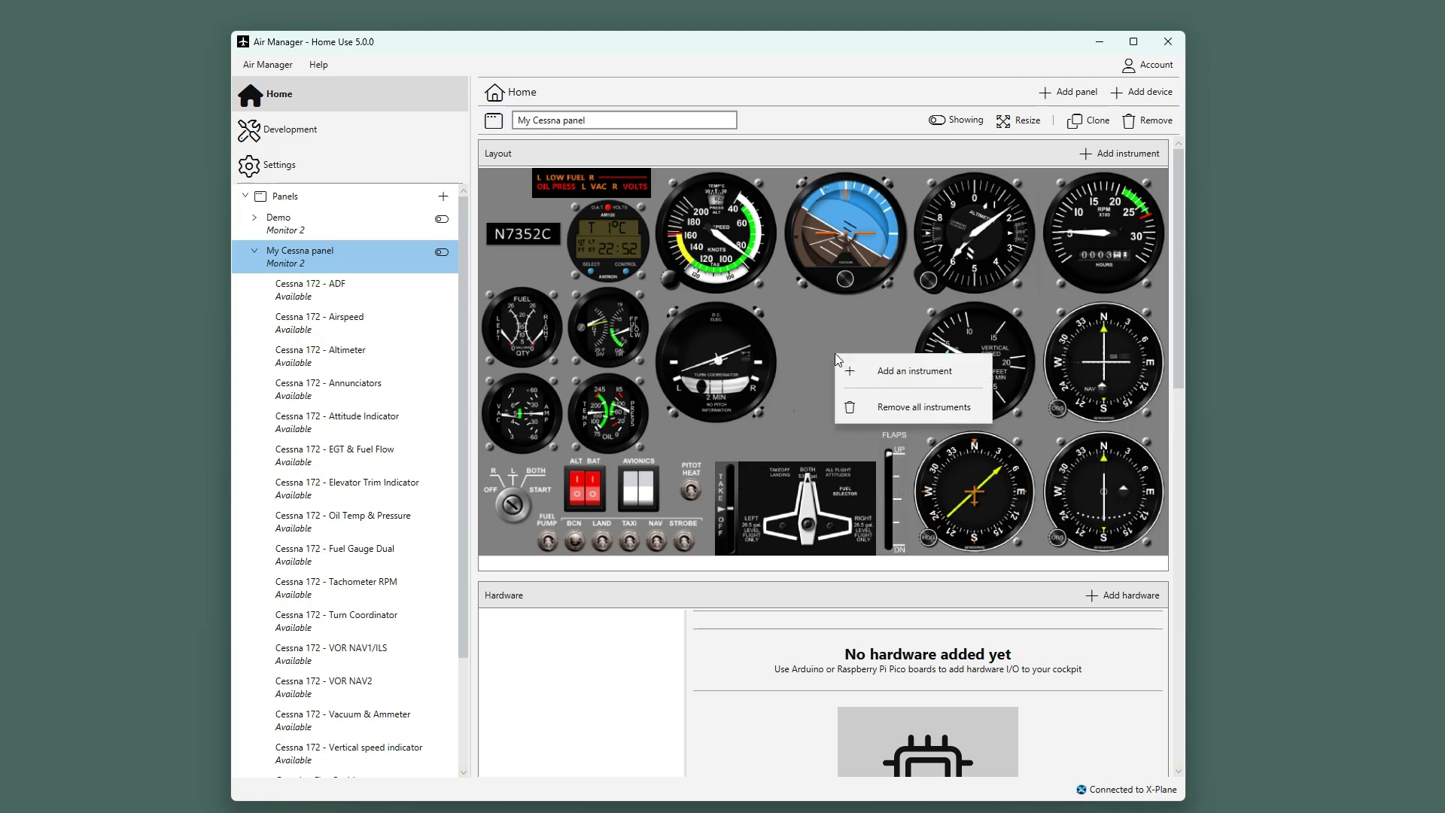
click(885, 373)
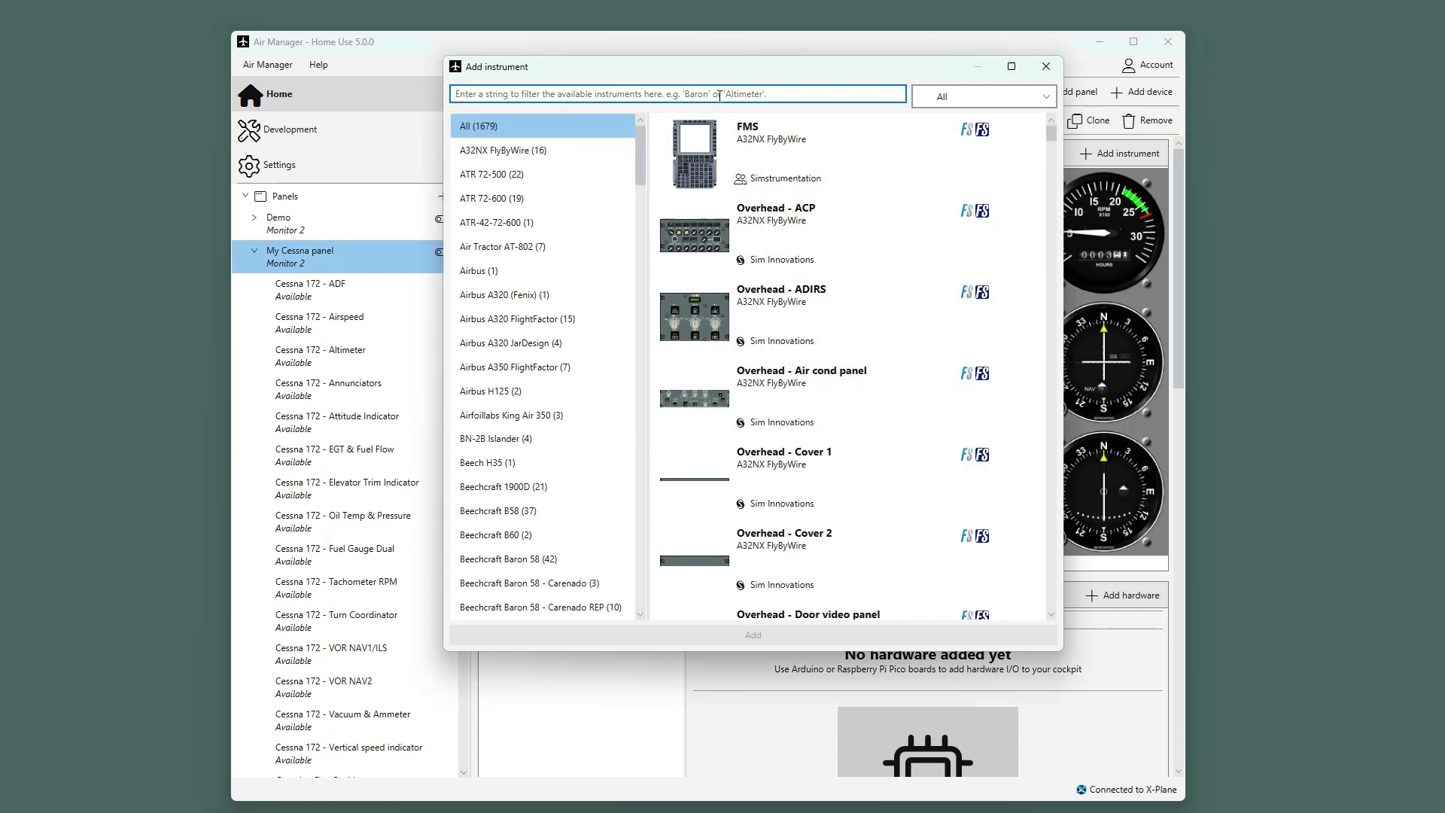
text(hsi)
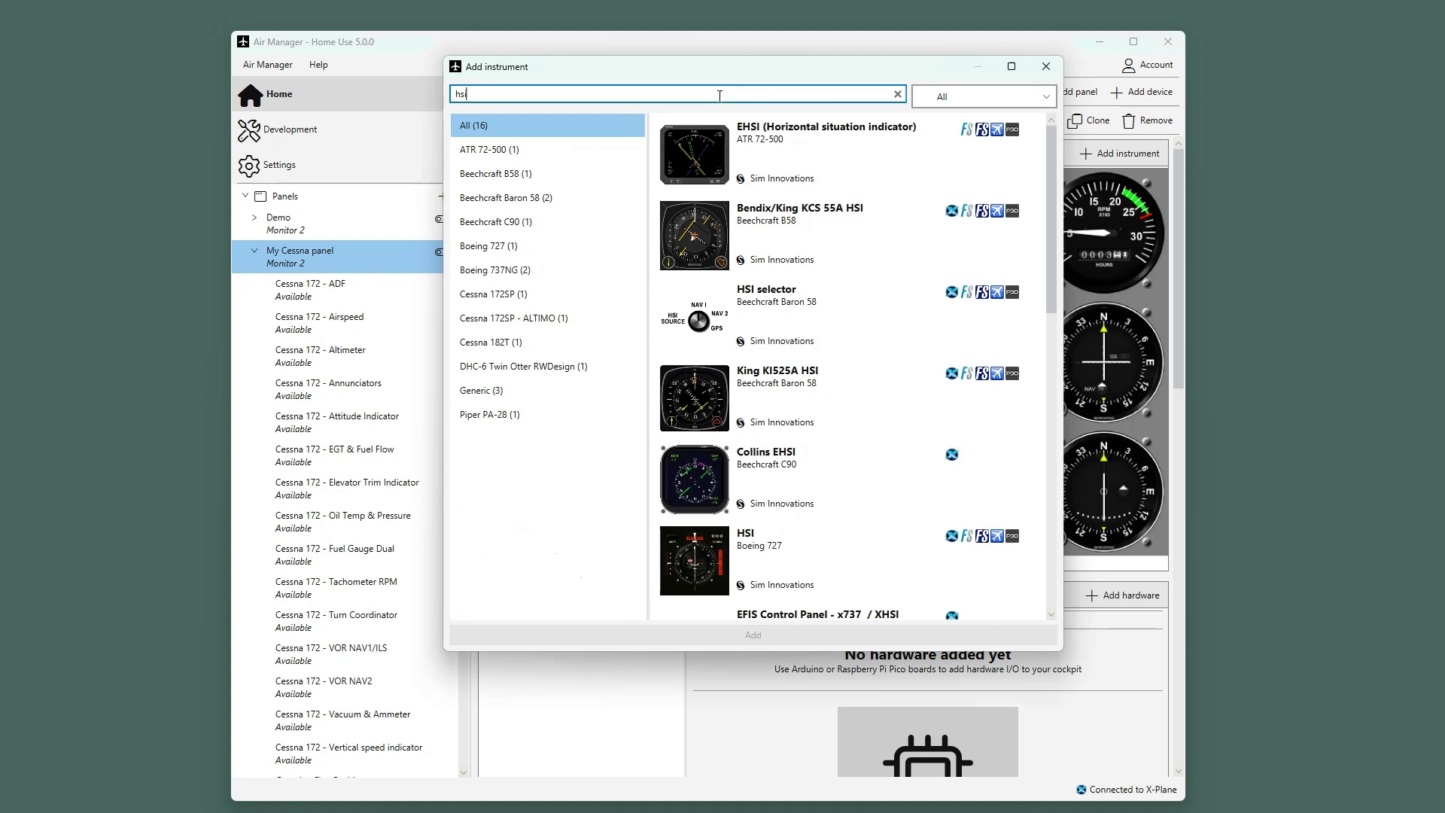
double_click(795, 235)
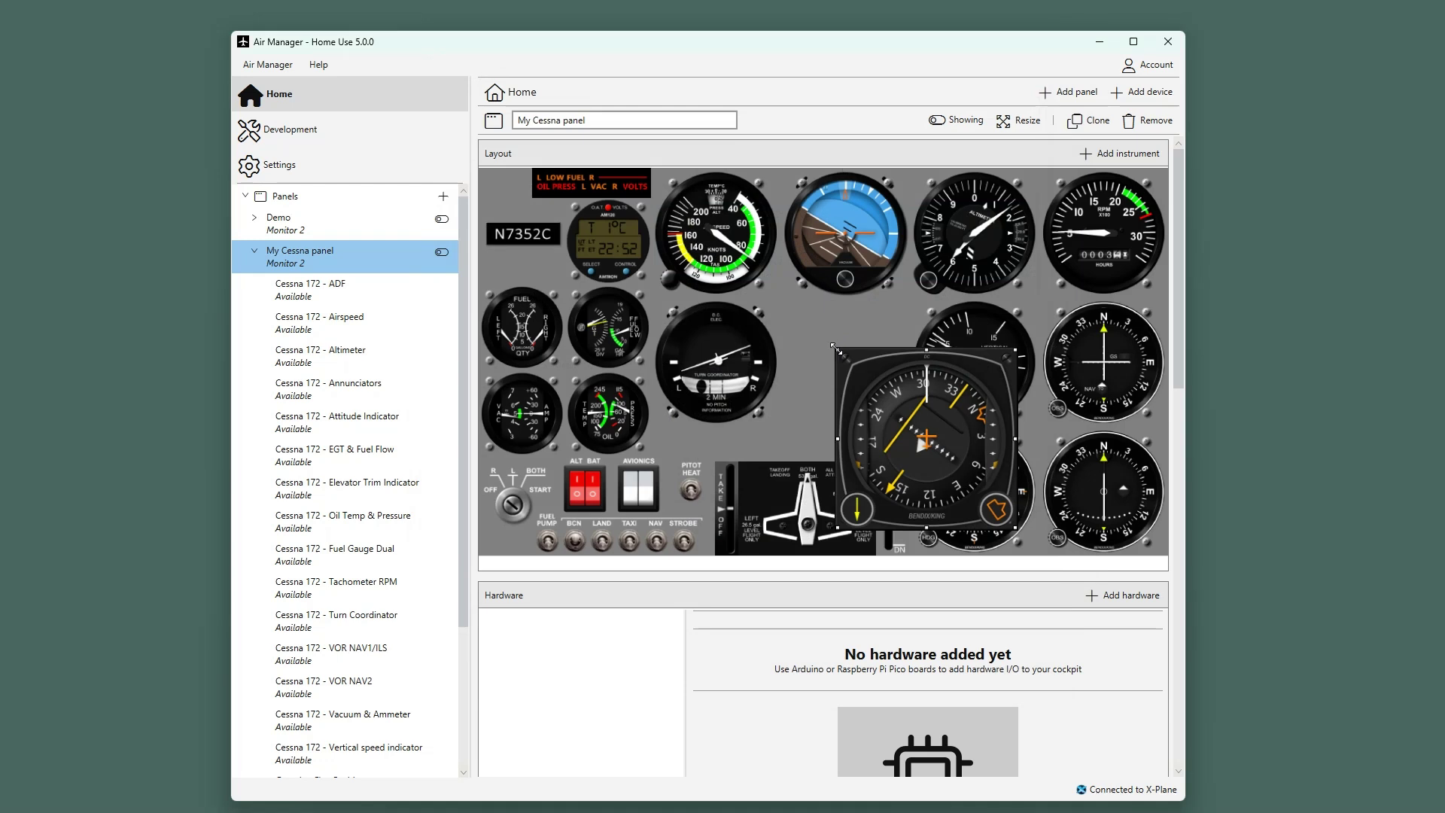
- Shrink the HSI and place it in the empty heading indicator slot
drag(835, 348, 897, 410)
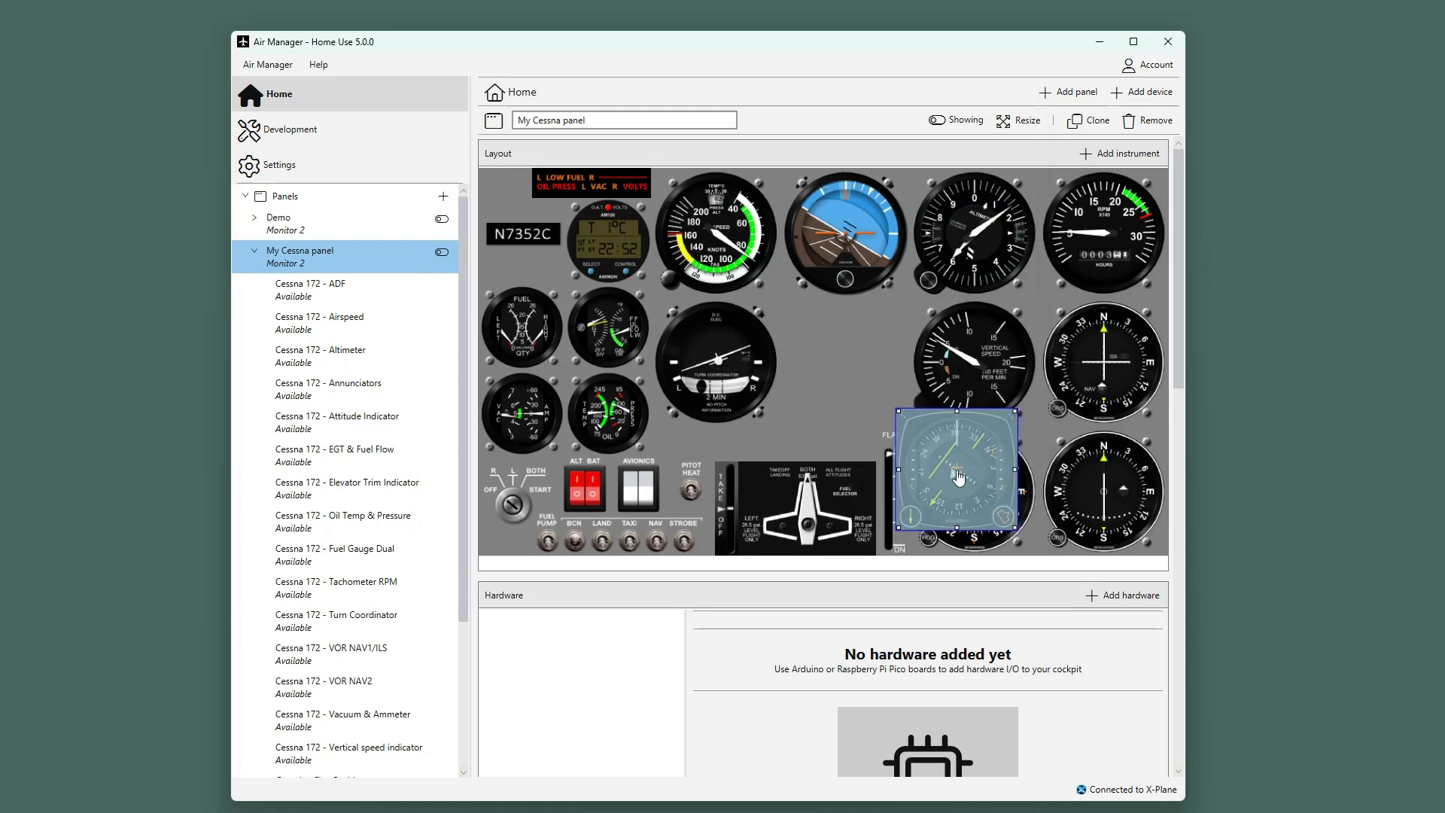
drag(960, 481, 845, 370)
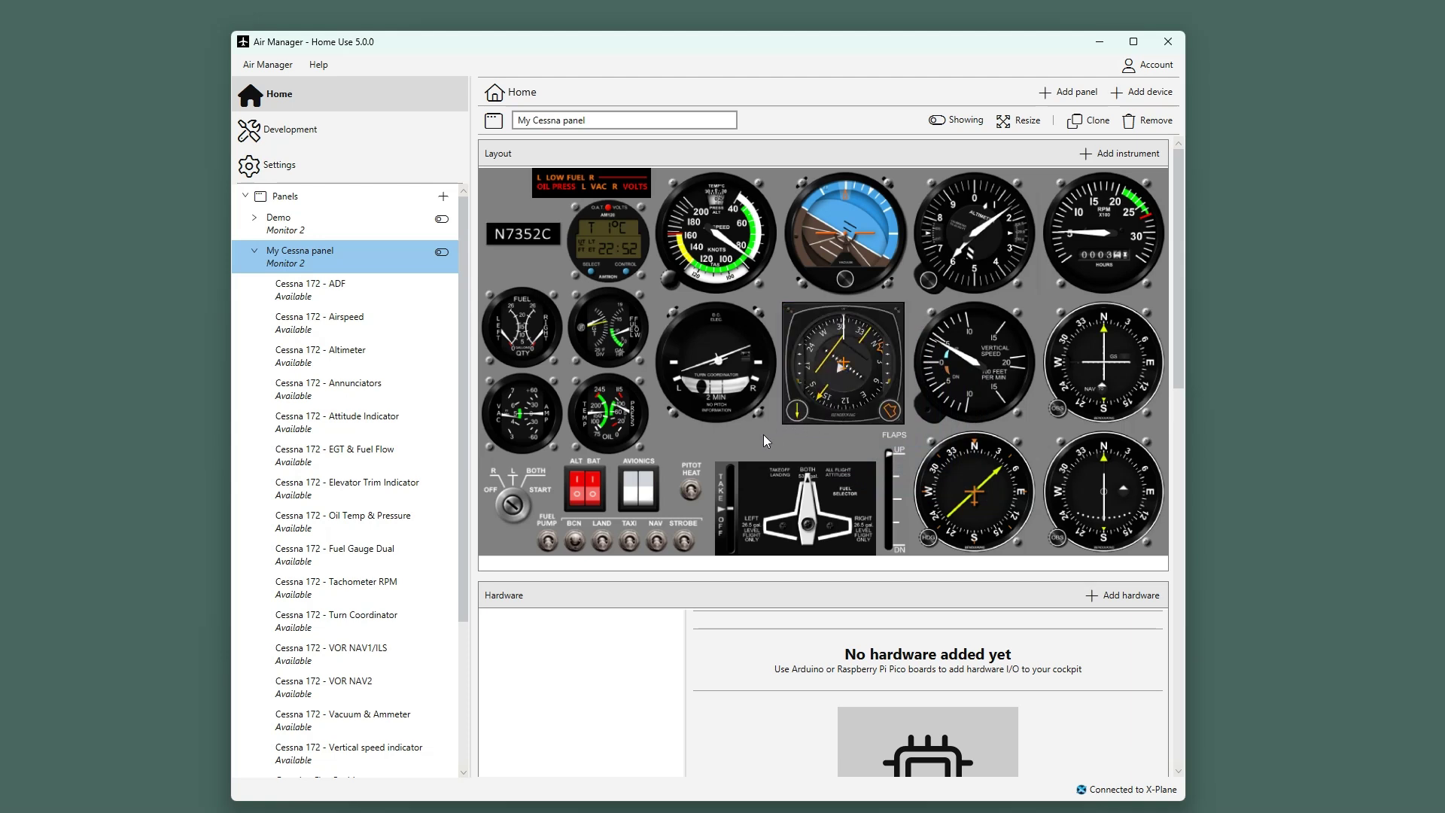
- Run My Cessna panel full-screen and turn the HSI course and heading knobs slightly counter-clockwise
click(442, 258)
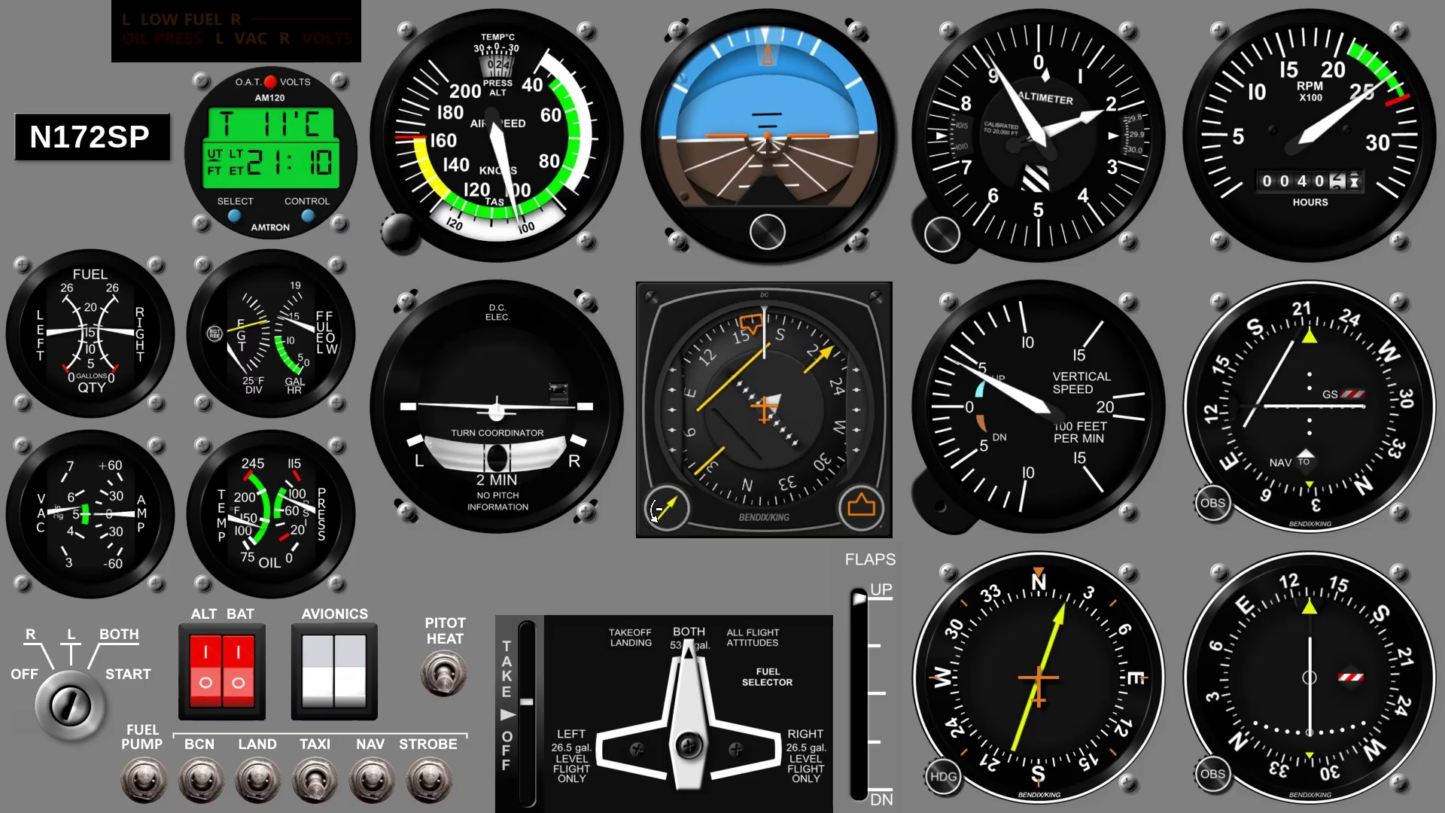
scroll(653, 512, down, 10)
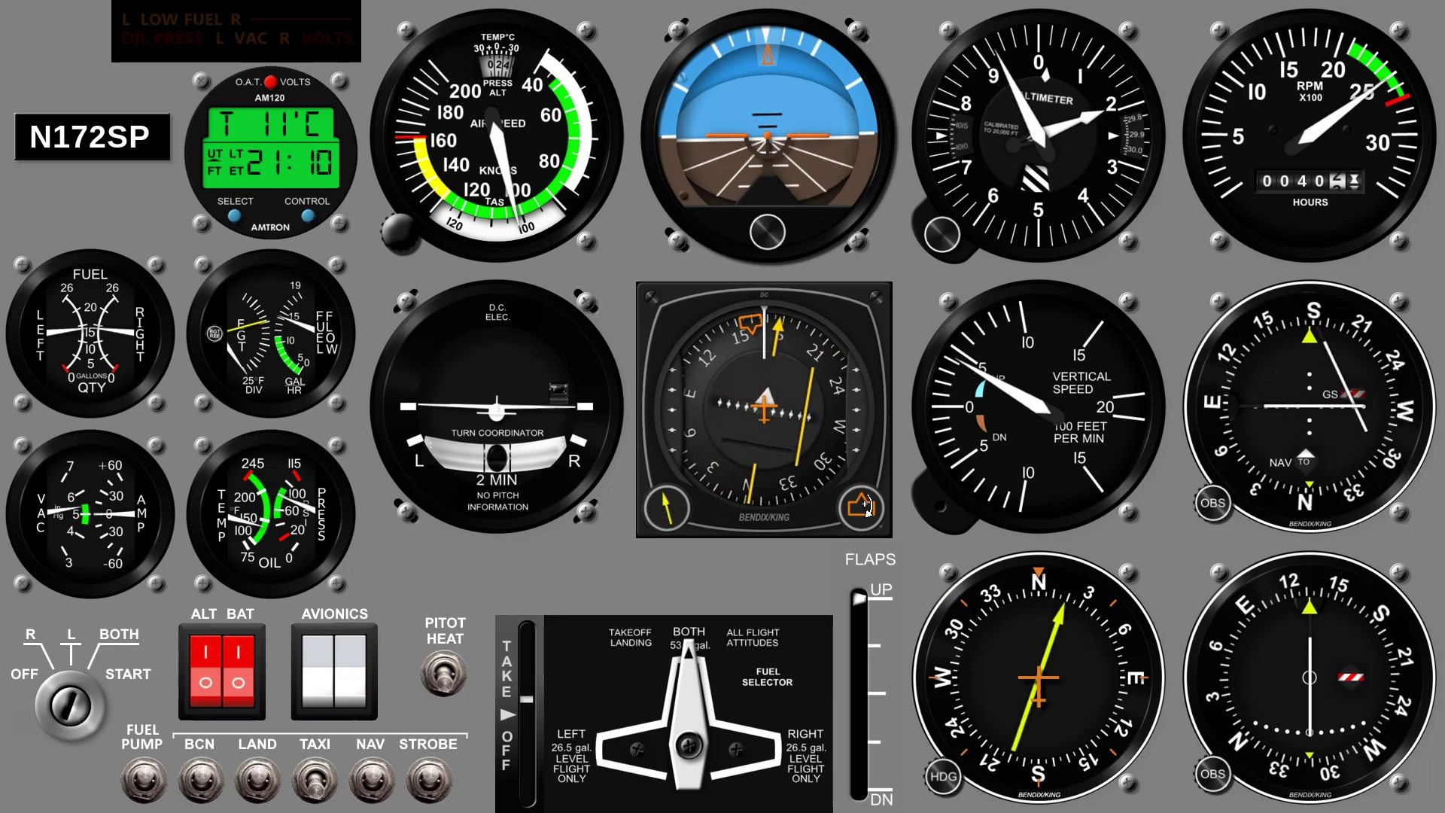
scroll(870, 507, down, 6)
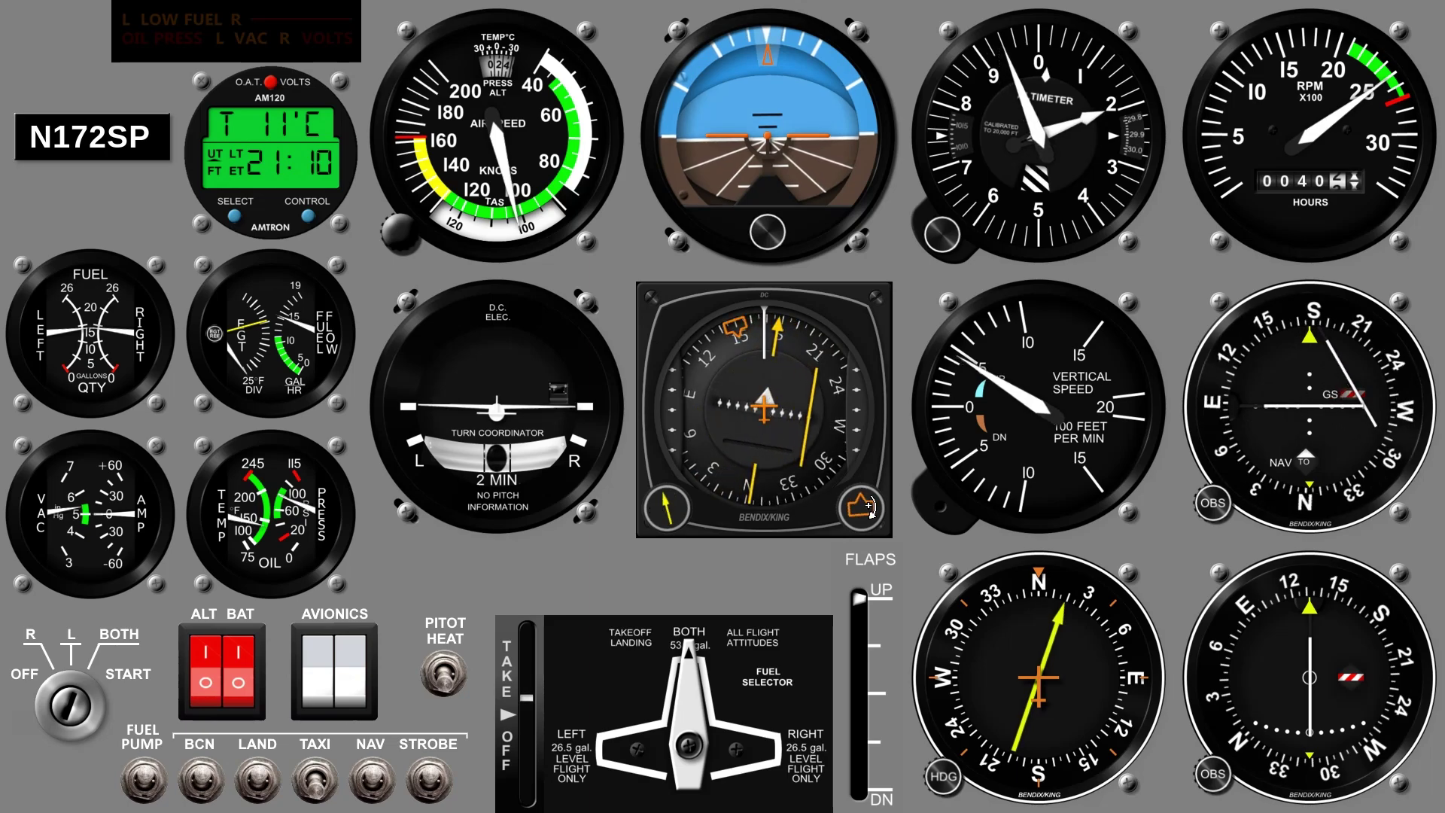